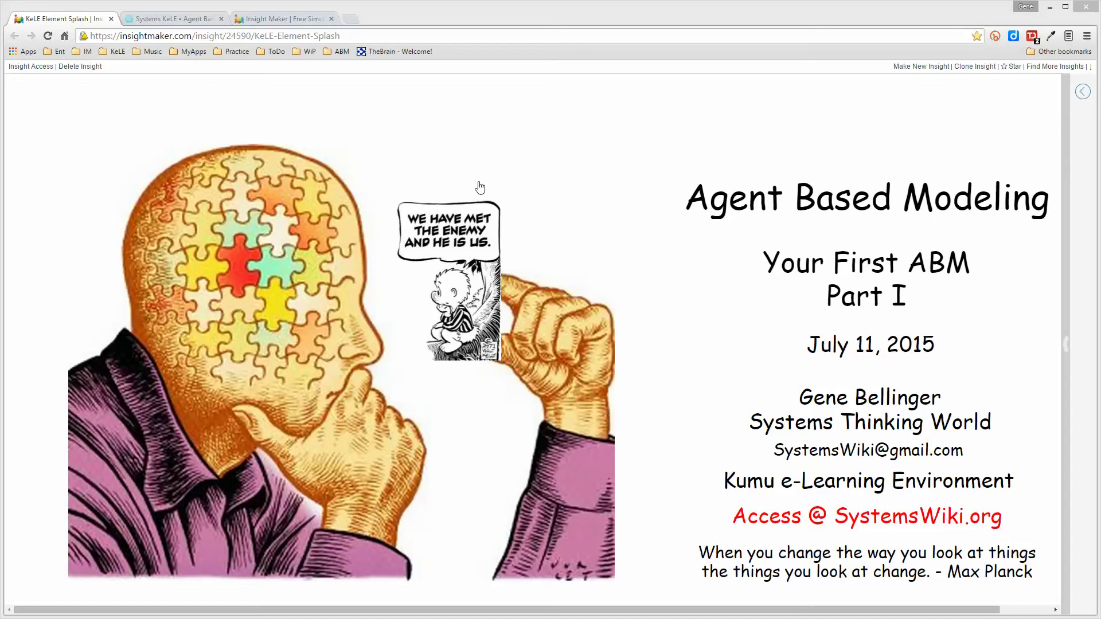
Create a new insight titled 'Your First ABM', tagged ABM, described 'This is my first attempt.'
{"action": "left_click", "coordinate": [290, 19]}
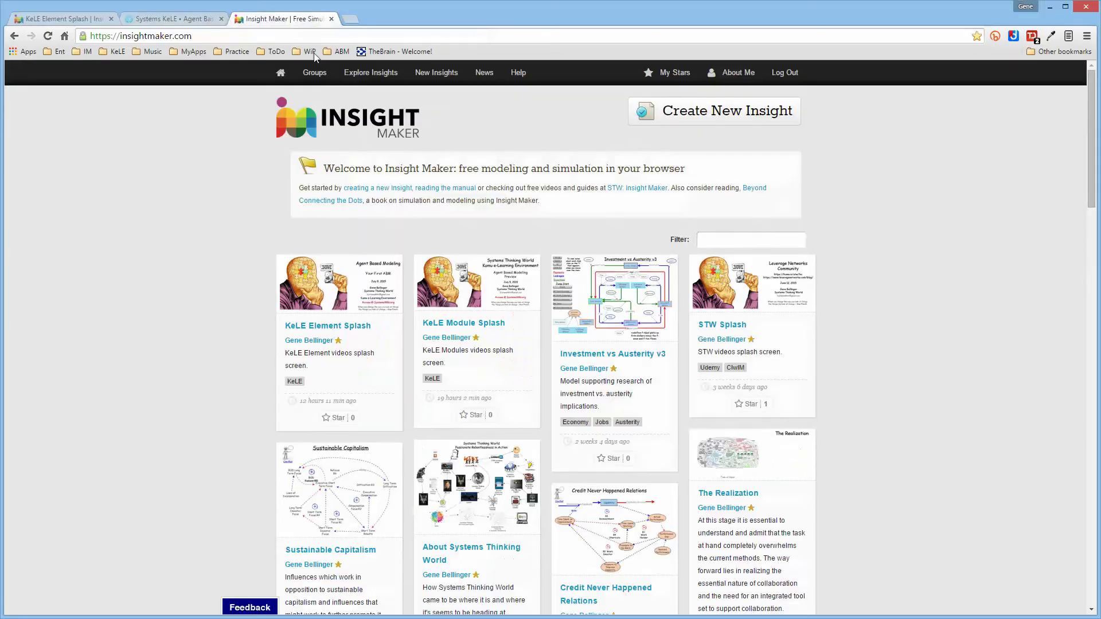
{"action": "left_click", "coordinate": [717, 117]}
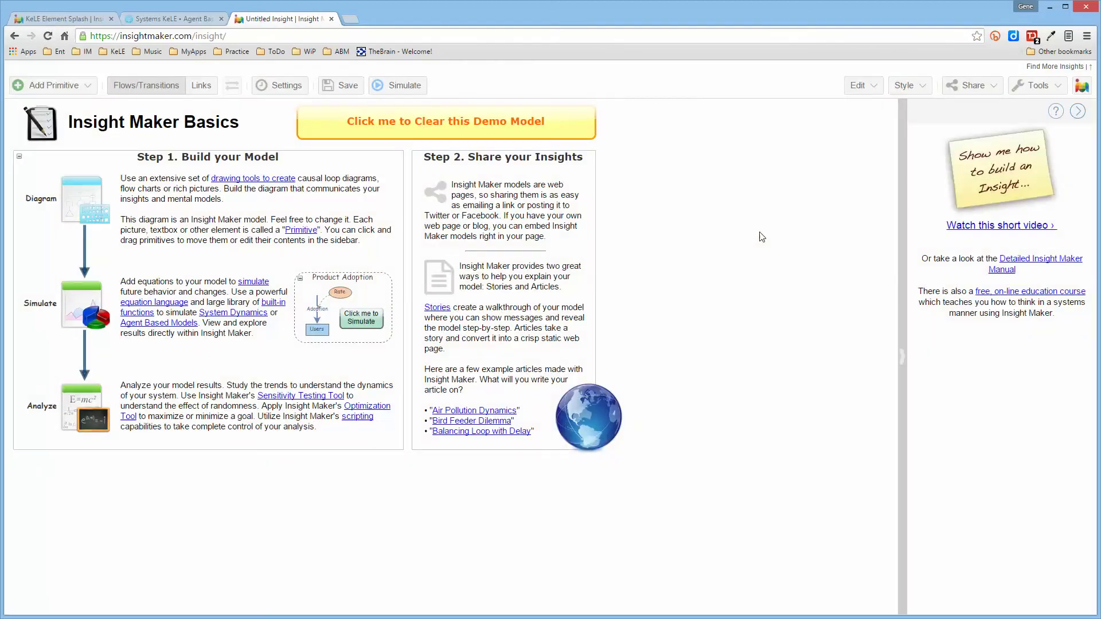
{"action": "left_click", "coordinate": [344, 86]}
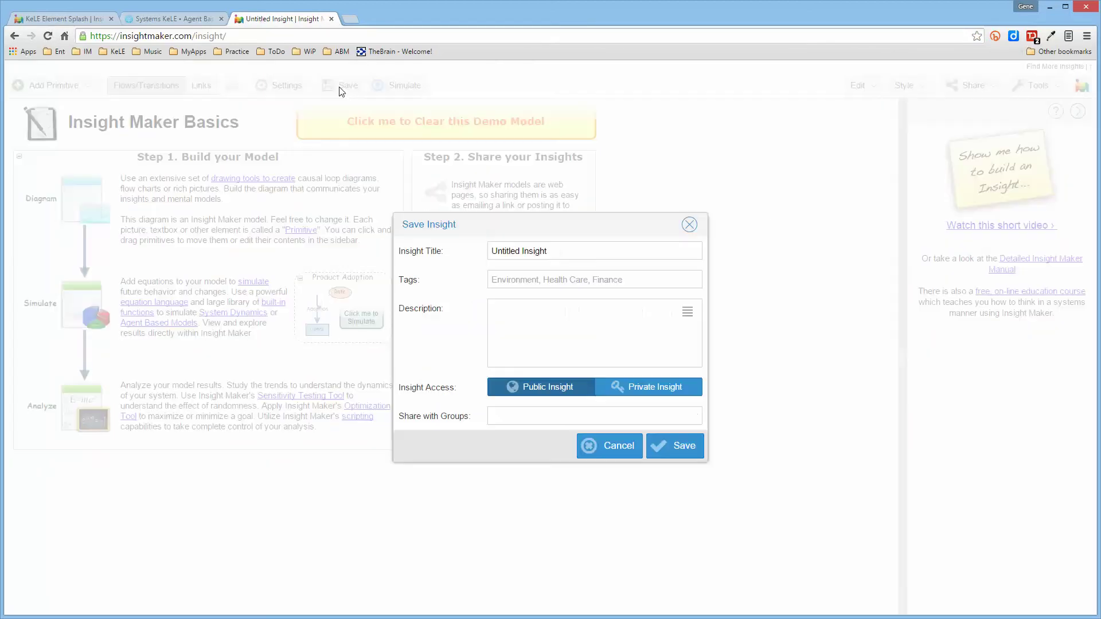
{"action": "type", "text": "Yo"}
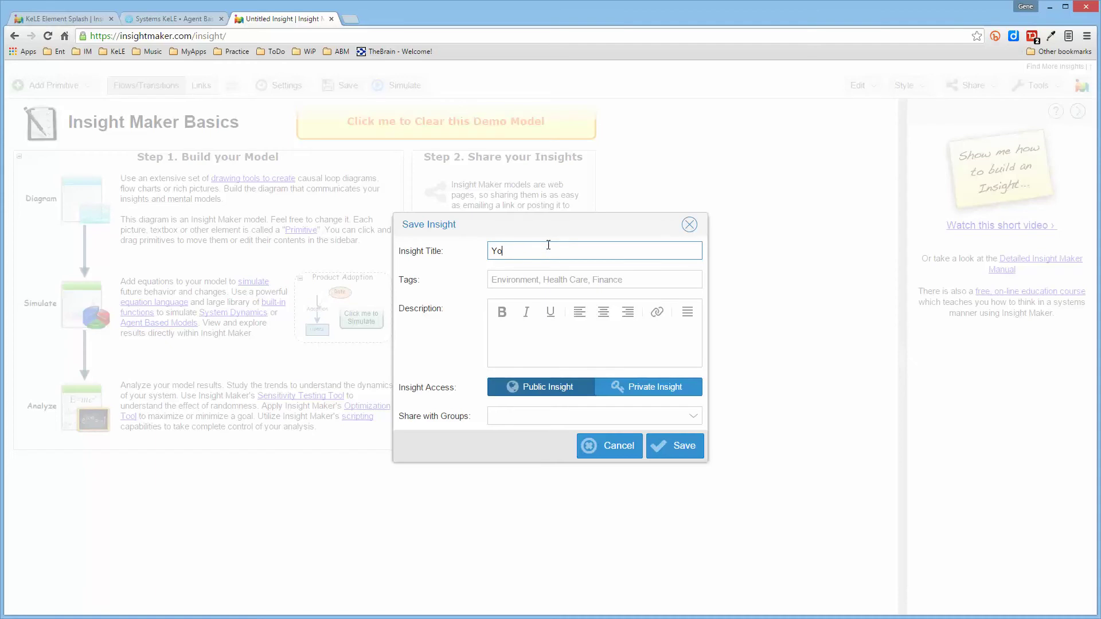
{"action": "type", "text": "ur First ABM"}
{"action": "left_click", "coordinate": [535, 278]}
{"action": "type", "text": "ABM"}
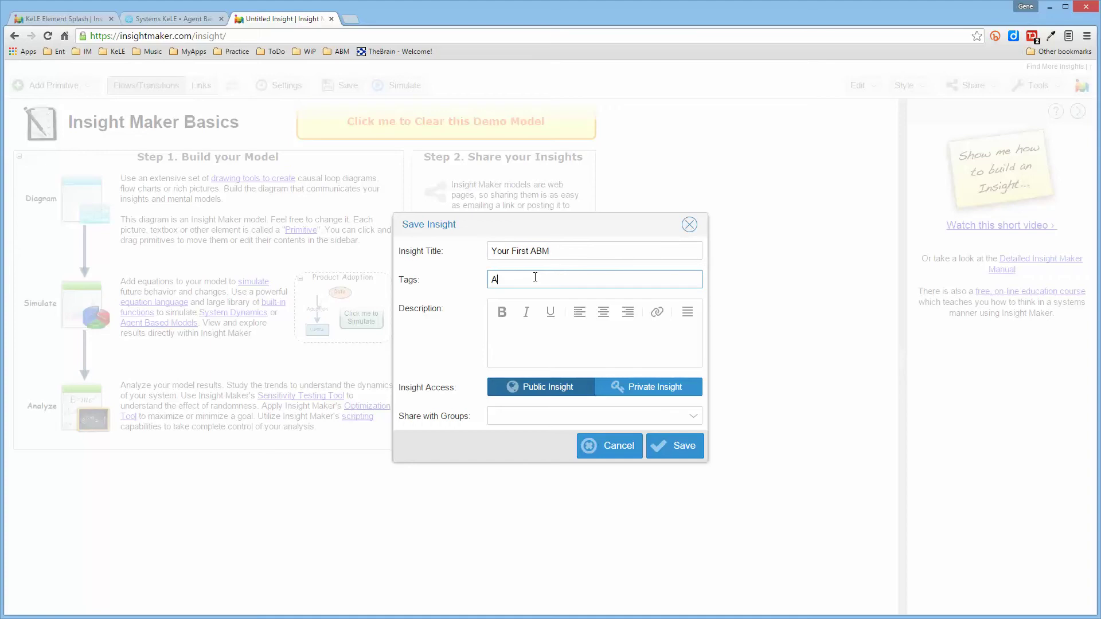
{"action": "left_click", "coordinate": [534, 341]}
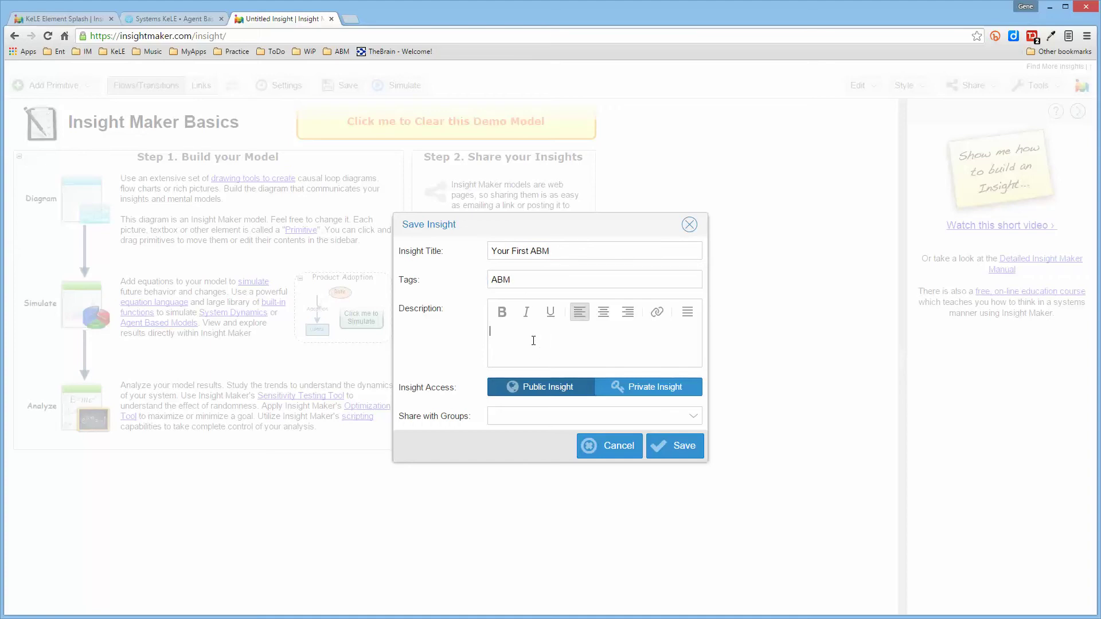
{"action": "type", "text": "This is my first attempt."}
Confirm the save of 'Your First ABM' with its ABM tag and description
{"action": "left_click", "coordinate": [662, 451]}
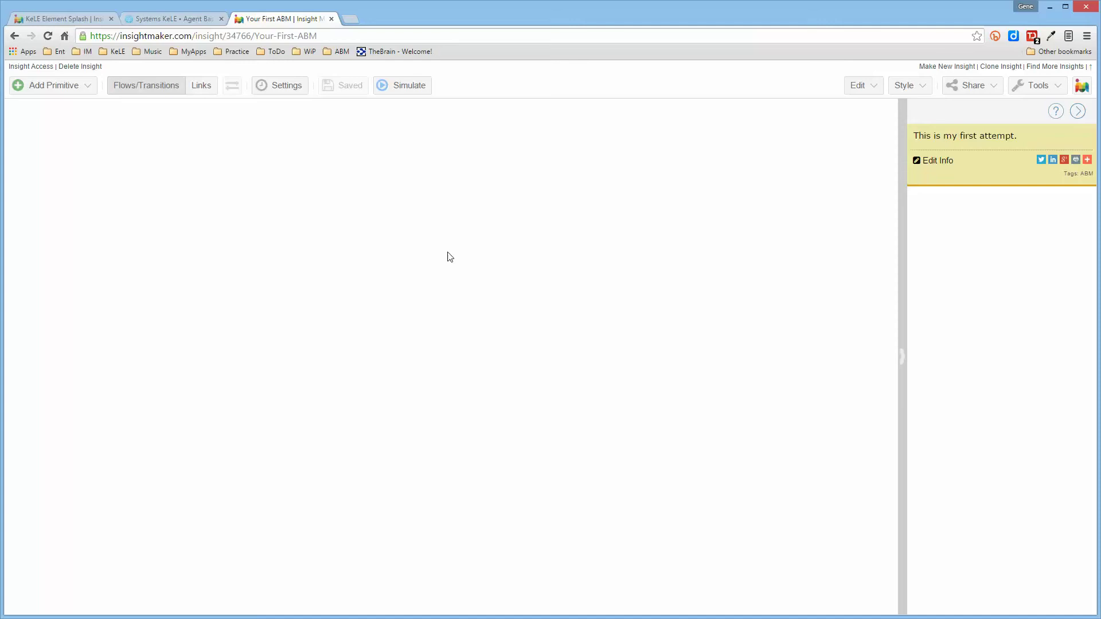
Create two states on the canvas named Healthy and Infected
{"action": "left_click", "coordinate": [83, 89]}
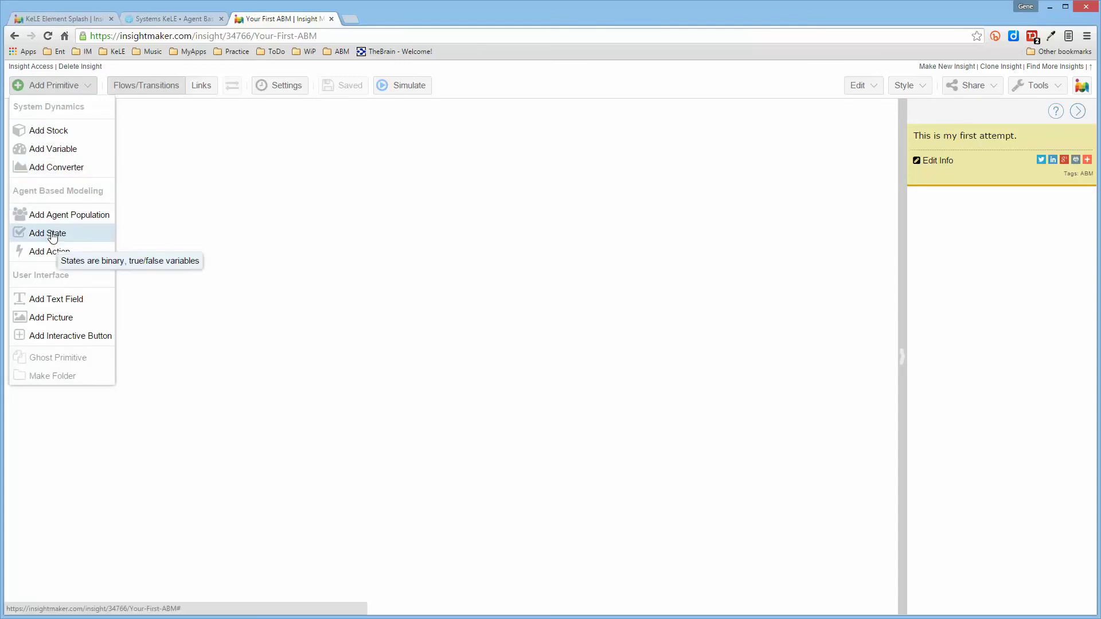
{"action": "right_click", "coordinate": [303, 195]}
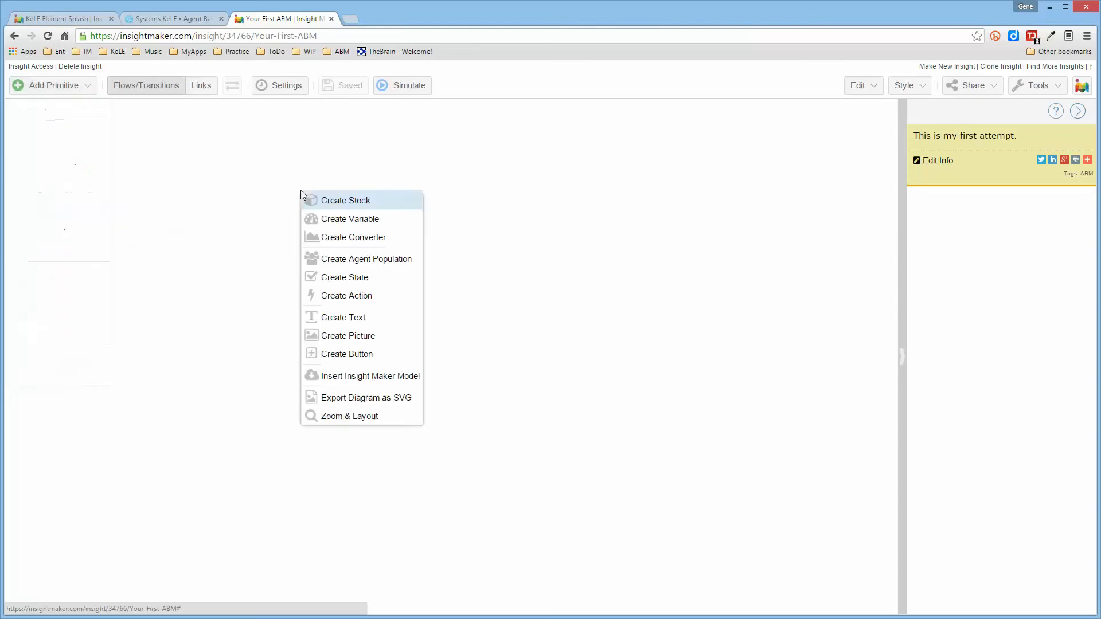
{"action": "left_click", "coordinate": [344, 277]}
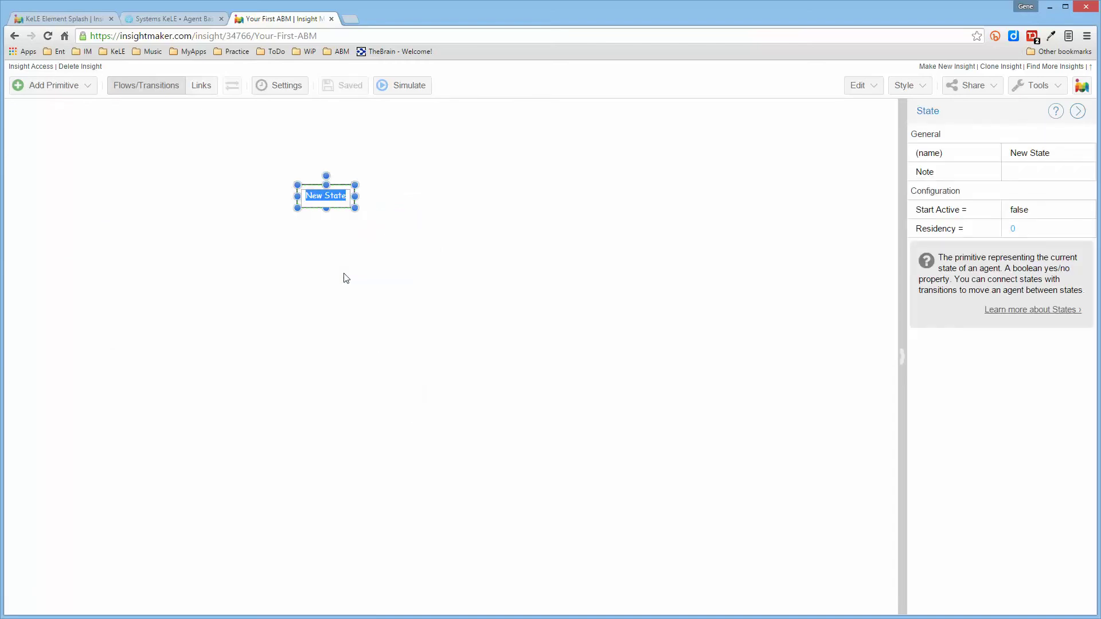
{"action": "type", "text": "Healthy"}
{"action": "right_click", "coordinate": [333, 277]}
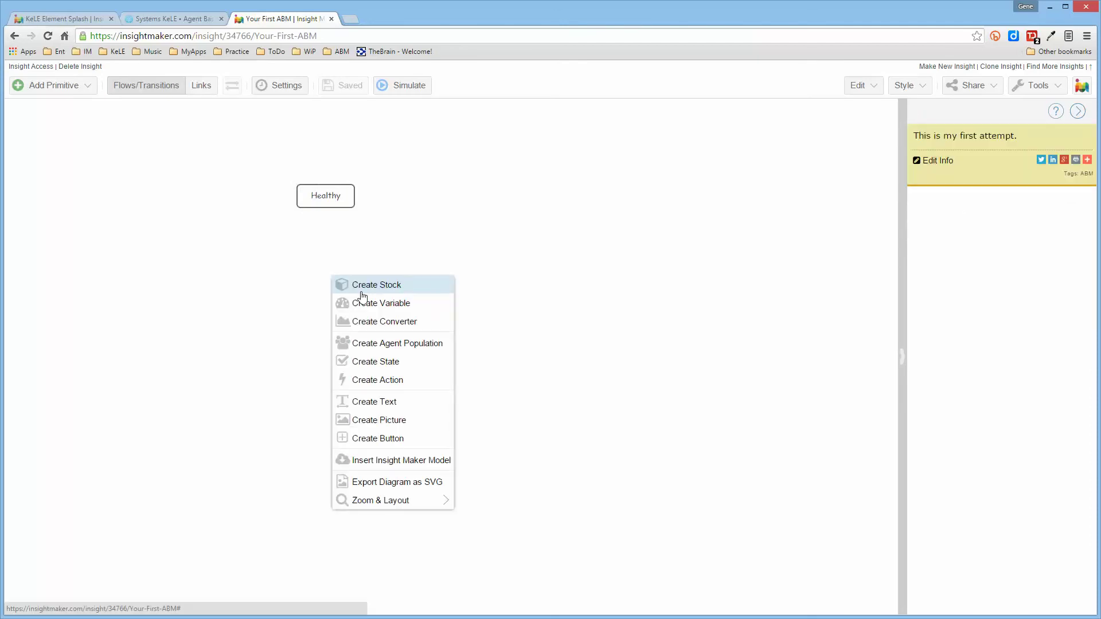
{"action": "left_click", "coordinate": [384, 361]}
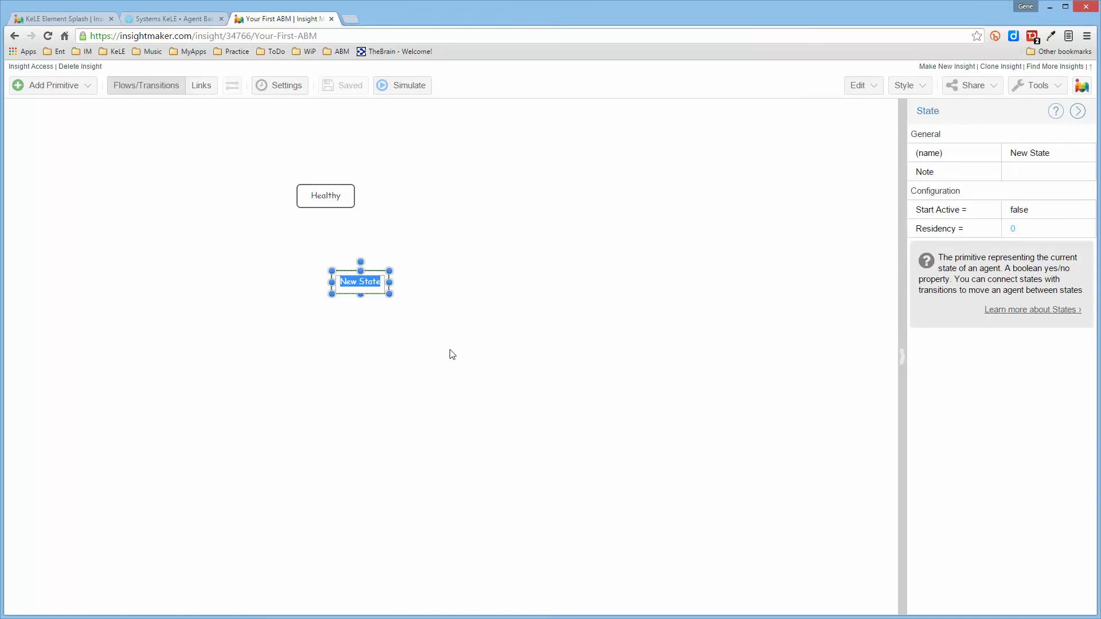
{"action": "type", "text": "Infected"}
Add a Recovered state and align all three states in one vertical column
{"action": "right_click", "coordinate": [315, 368]}
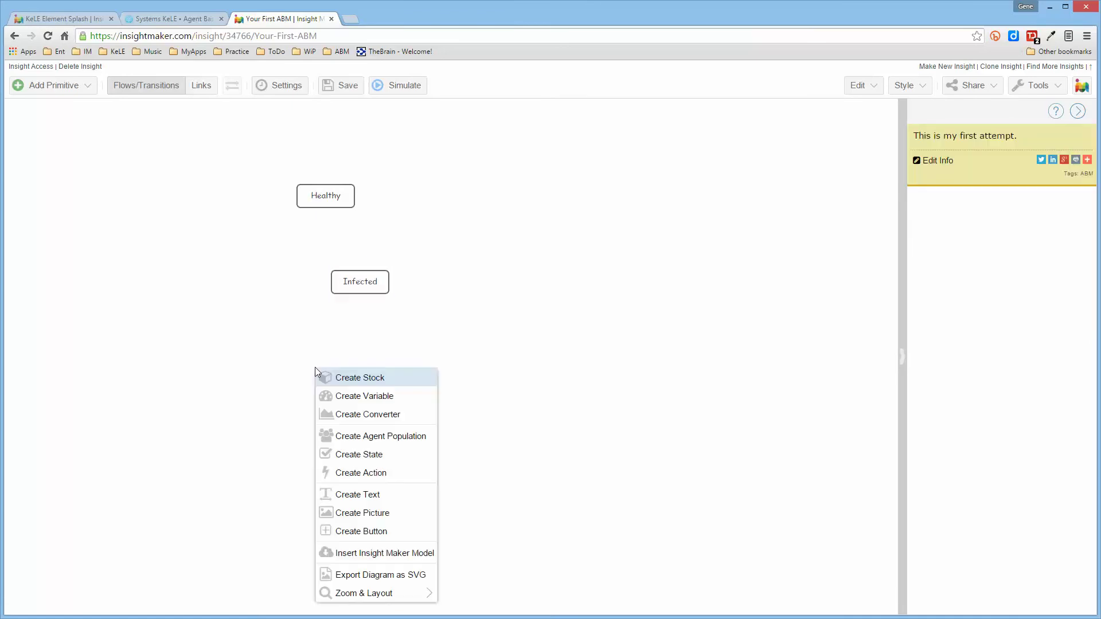
{"action": "left_click", "coordinate": [349, 459]}
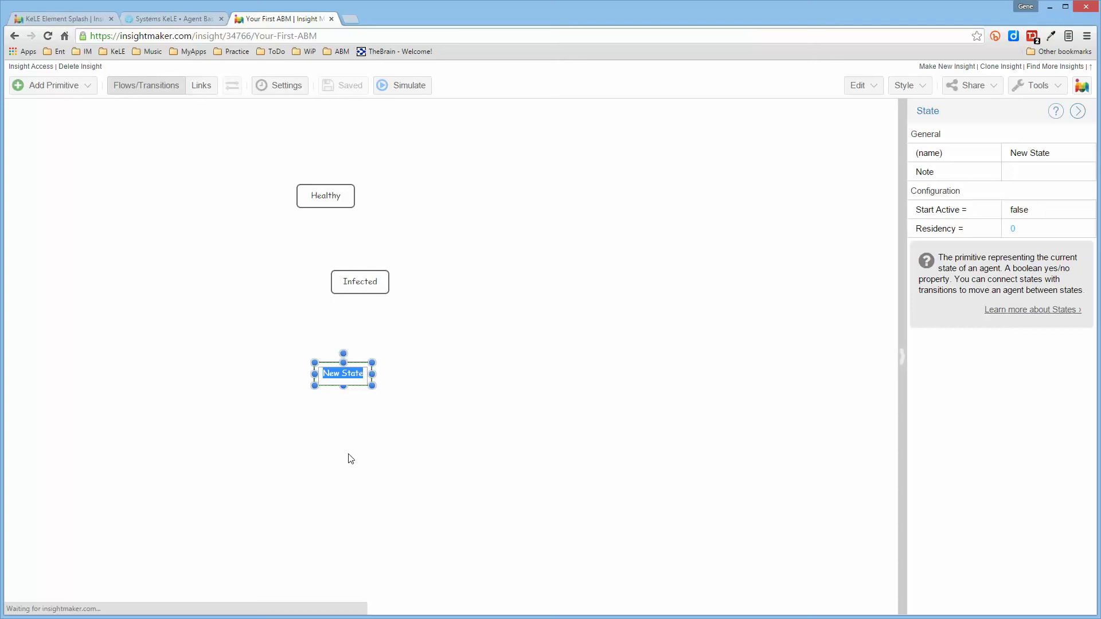
{"action": "type", "text": "Reco"}
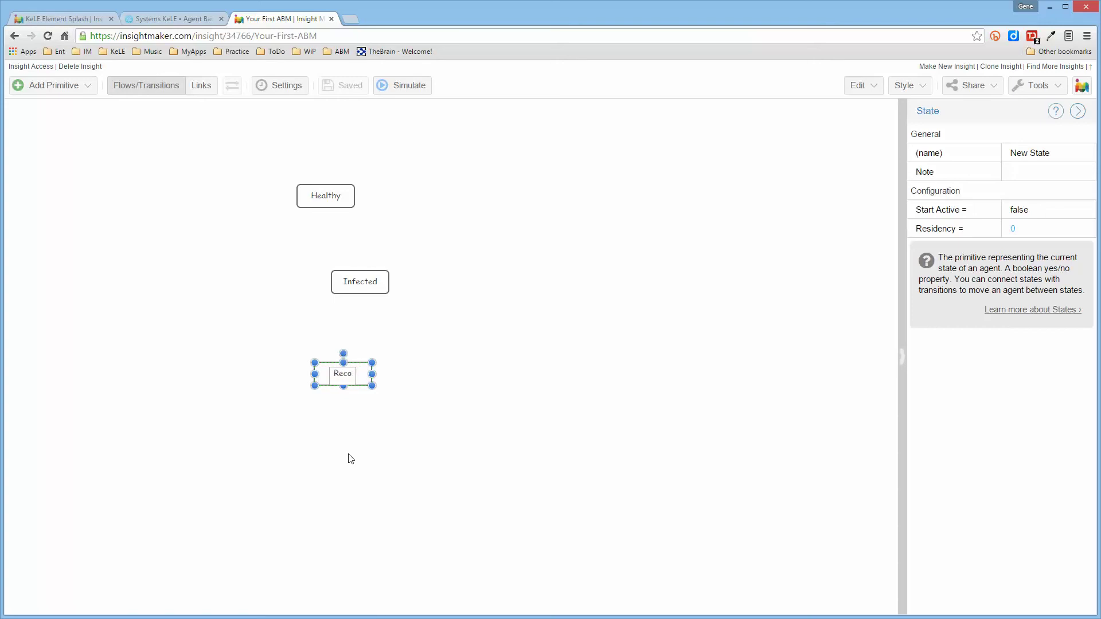
{"action": "type", "text": "vered"}
{"action": "key", "text": "Return"}
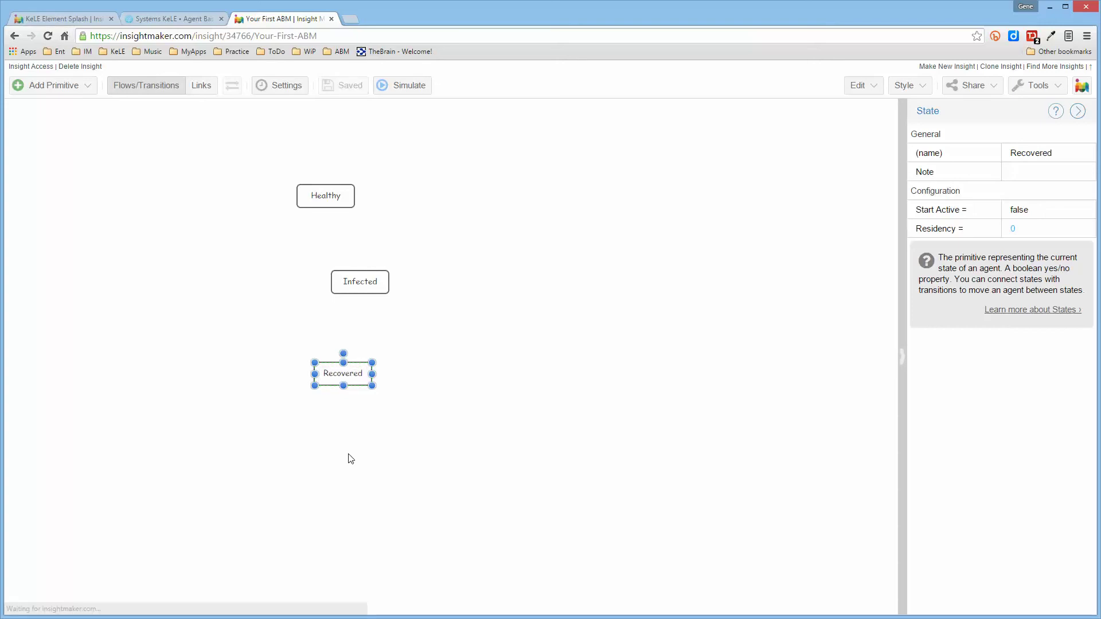
{"action": "left_click_drag", "start_coordinate": [369, 273], "coordinate": [339, 272]}
{"action": "left_click_drag", "start_coordinate": [341, 374], "coordinate": [337, 343]}
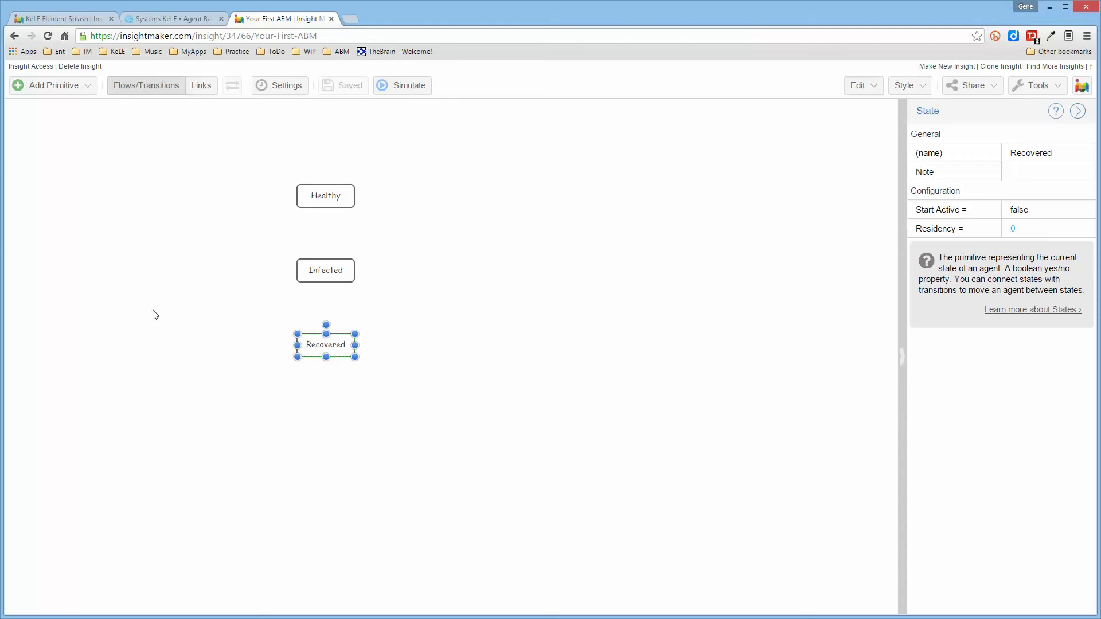
Connect Healthy to Infected with a transition named Infection
{"action": "mouse_move", "coordinate": [340, 195]}
{"action": "left_click_drag", "start_coordinate": [327, 200], "coordinate": [321, 264]}
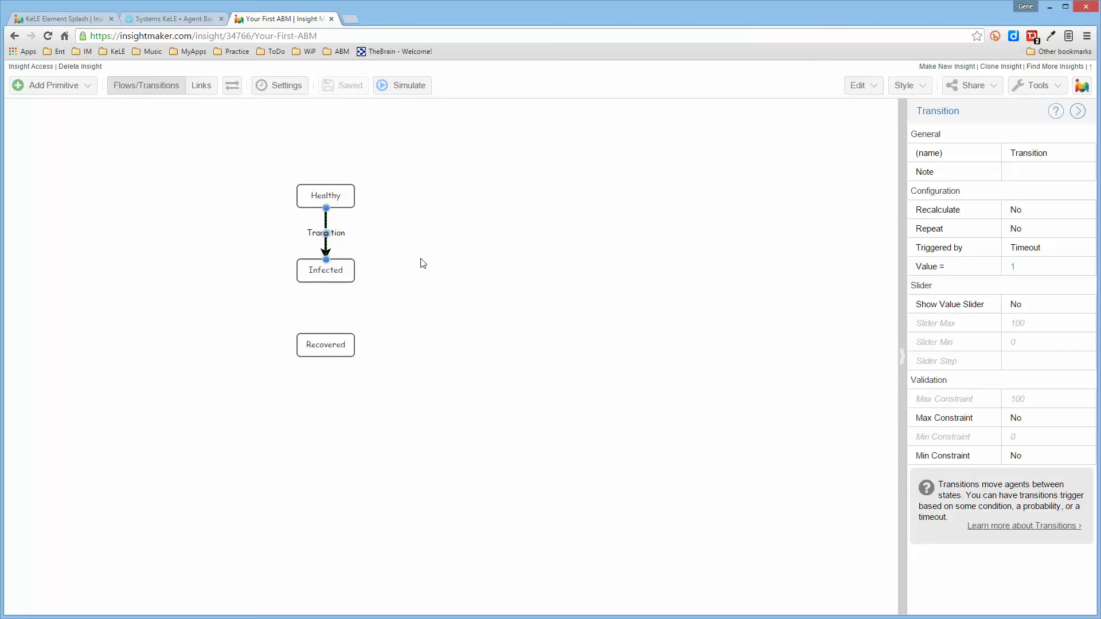
{"action": "mouse_move", "coordinate": [333, 235]}
{"action": "double_click", "coordinate": [337, 233]}
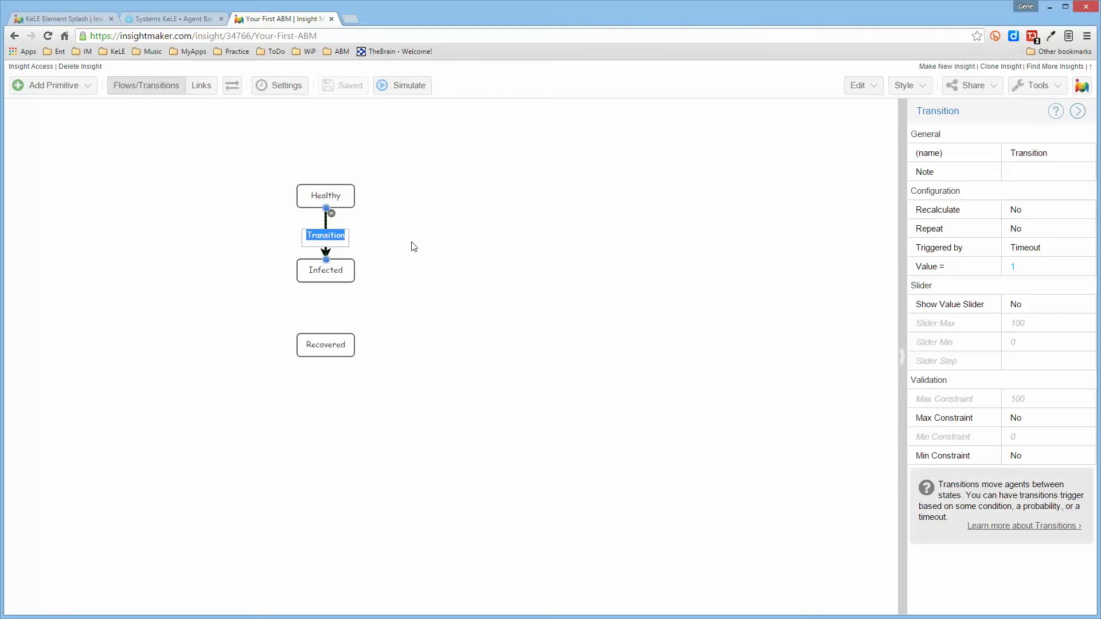
{"action": "type", "text": "Infectin"}
{"action": "key", "text": "BackSpace"}
{"action": "type", "text": "on"}
{"action": "key", "text": "Return"}
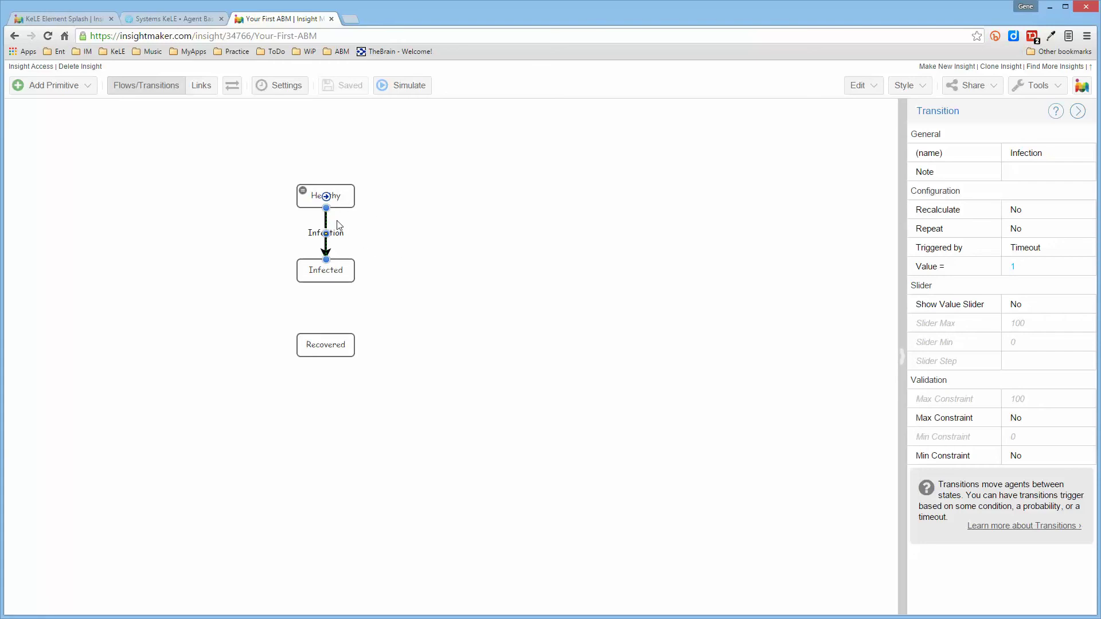
Connect Infected to Recovered with a transition named Recovery
{"action": "mouse_move", "coordinate": [342, 265]}
{"action": "left_click_drag", "start_coordinate": [327, 271], "coordinate": [322, 344]}
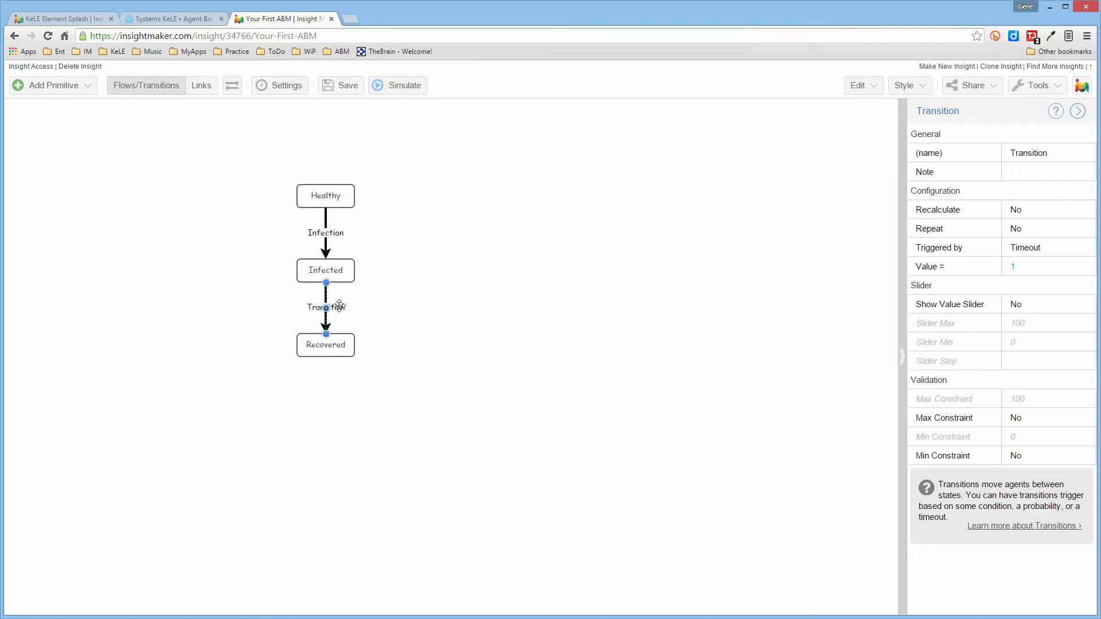
{"action": "double_click", "coordinate": [339, 305]}
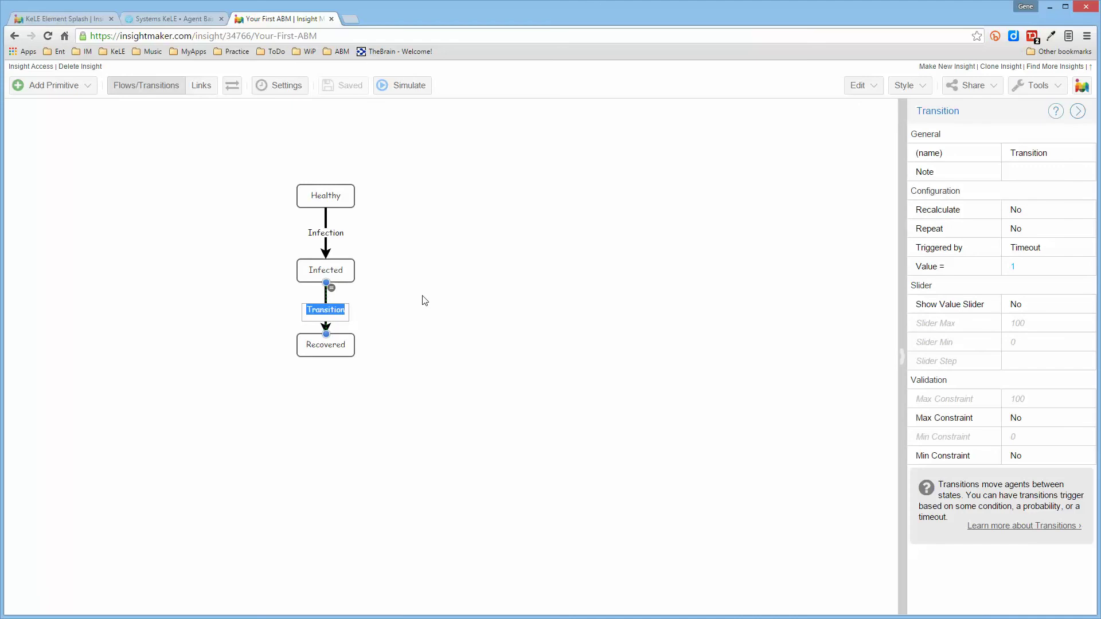
{"action": "type", "text": "Recovery"}
{"action": "key", "text": "Return"}
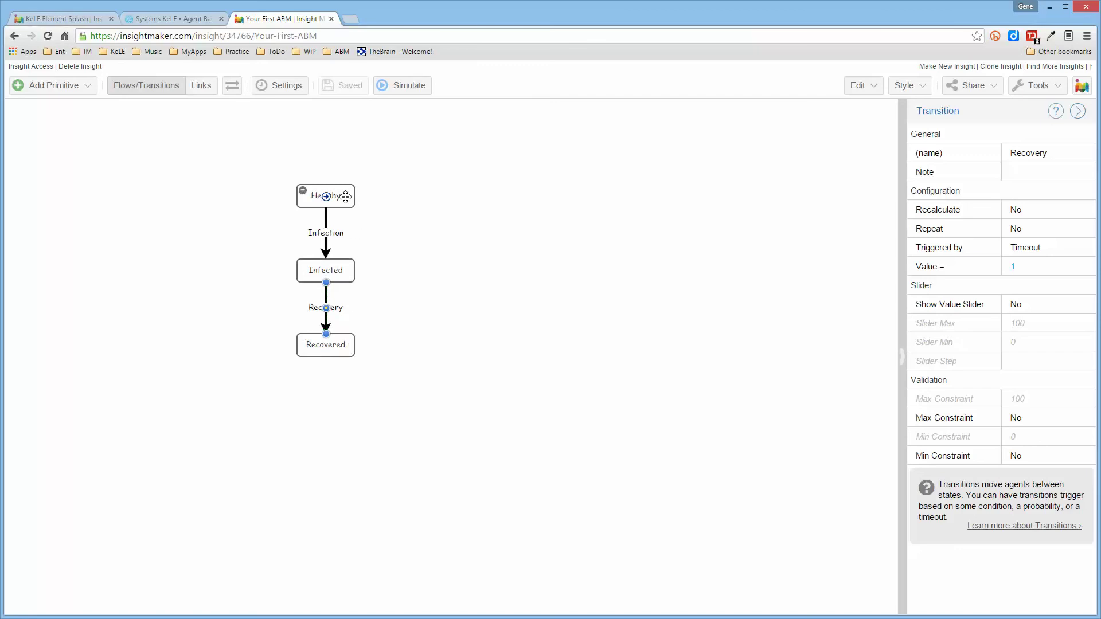
Set Healthy's Initial Active to true, leaving Infected's and Recovered's equations unchanged
{"action": "left_click", "coordinate": [303, 190]}
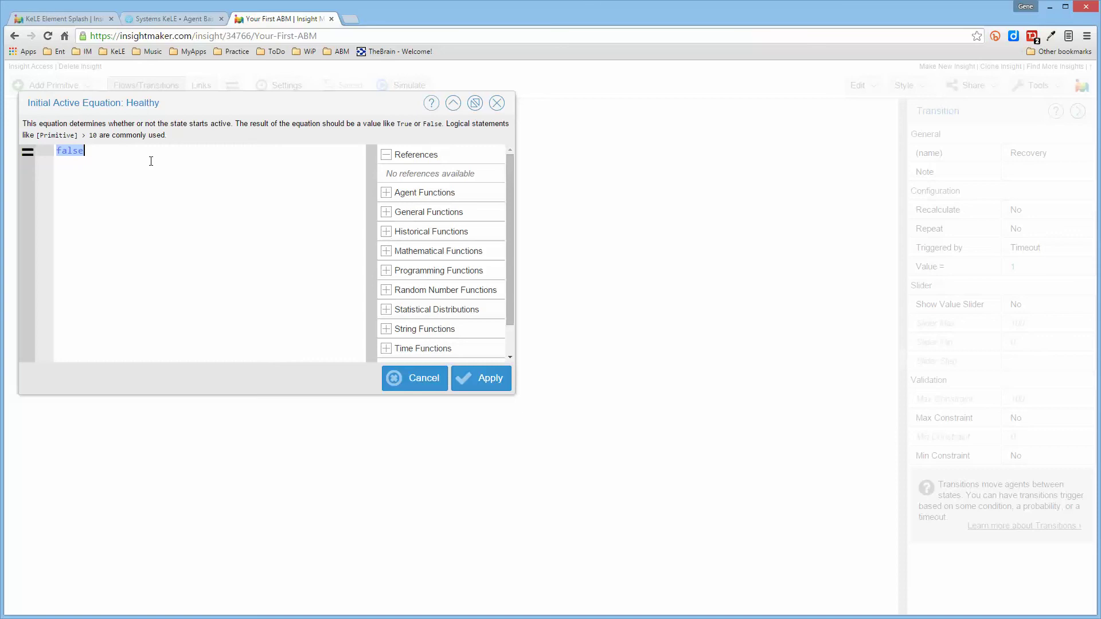
{"action": "type", "text": "true"}
{"action": "left_click", "coordinate": [489, 381]}
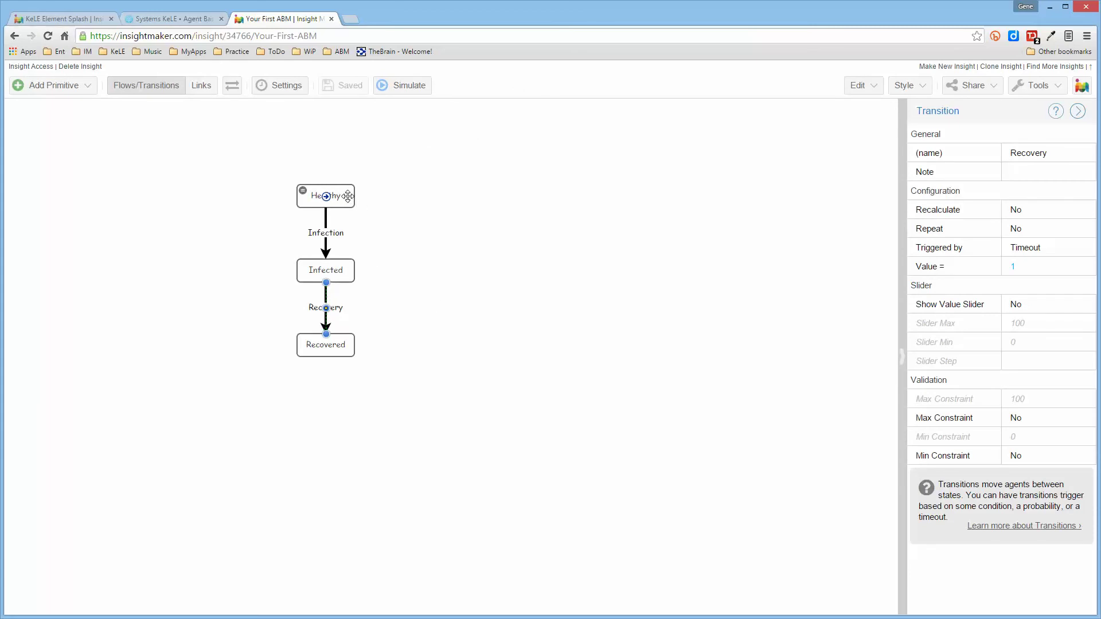
{"action": "left_click", "coordinate": [302, 265]}
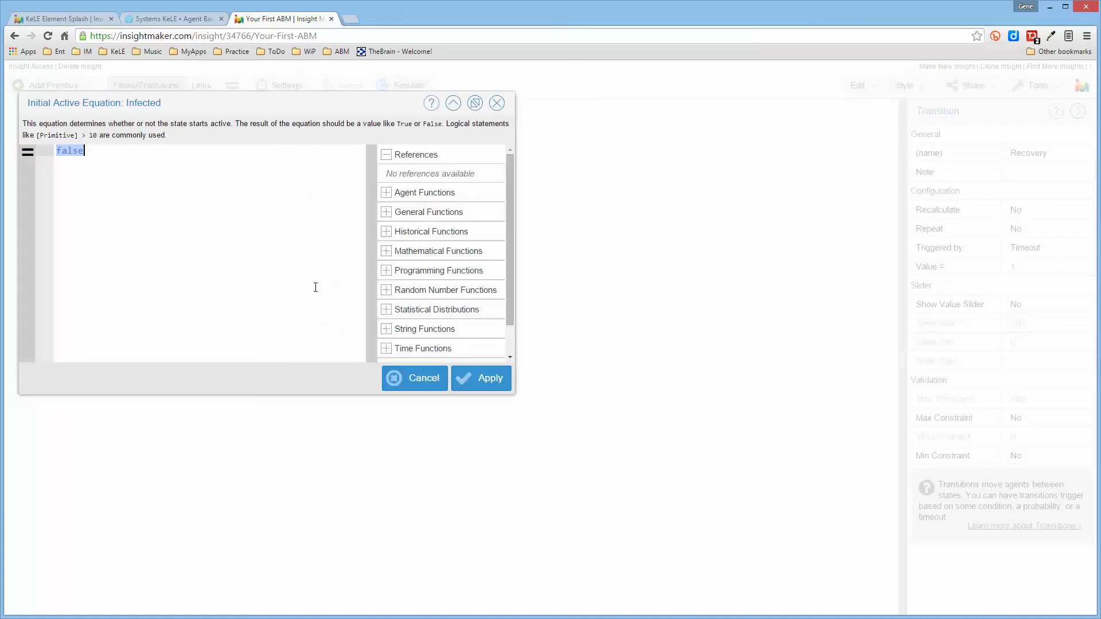
{"action": "left_click", "coordinate": [425, 376]}
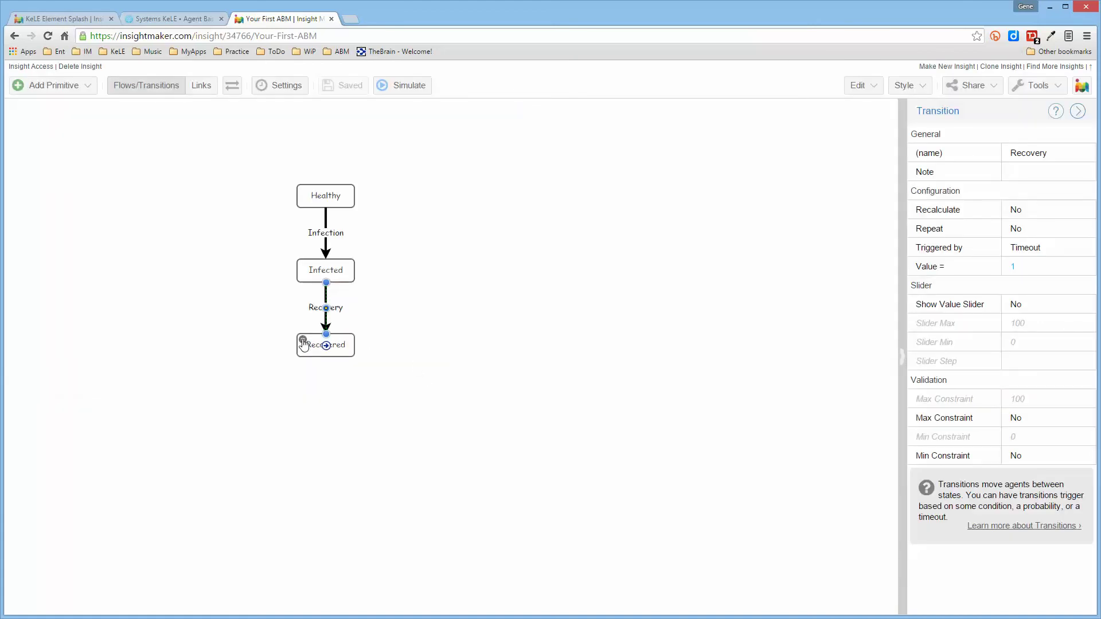
{"action": "left_click", "coordinate": [303, 339]}
{"action": "left_click", "coordinate": [401, 378]}
Change the Infection transition's trigger type to Probability
{"action": "mouse_move", "coordinate": [326, 232]}
{"action": "left_click", "coordinate": [331, 213]}
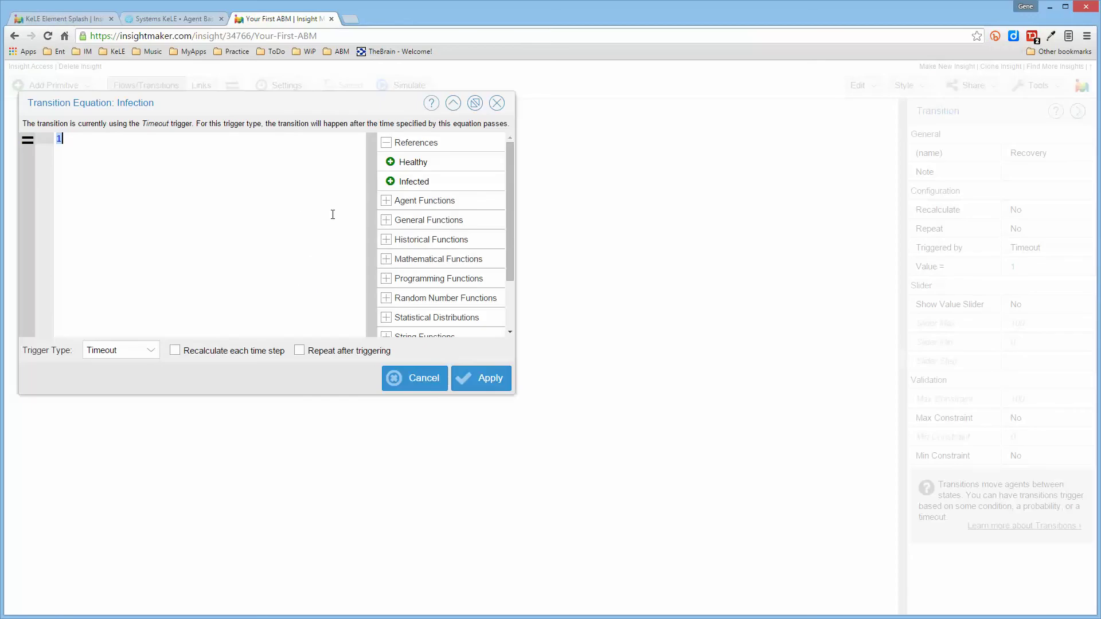
{"action": "left_click", "coordinate": [152, 353]}
{"action": "left_click", "coordinate": [107, 387]}
{"action": "left_click", "coordinate": [478, 380]}
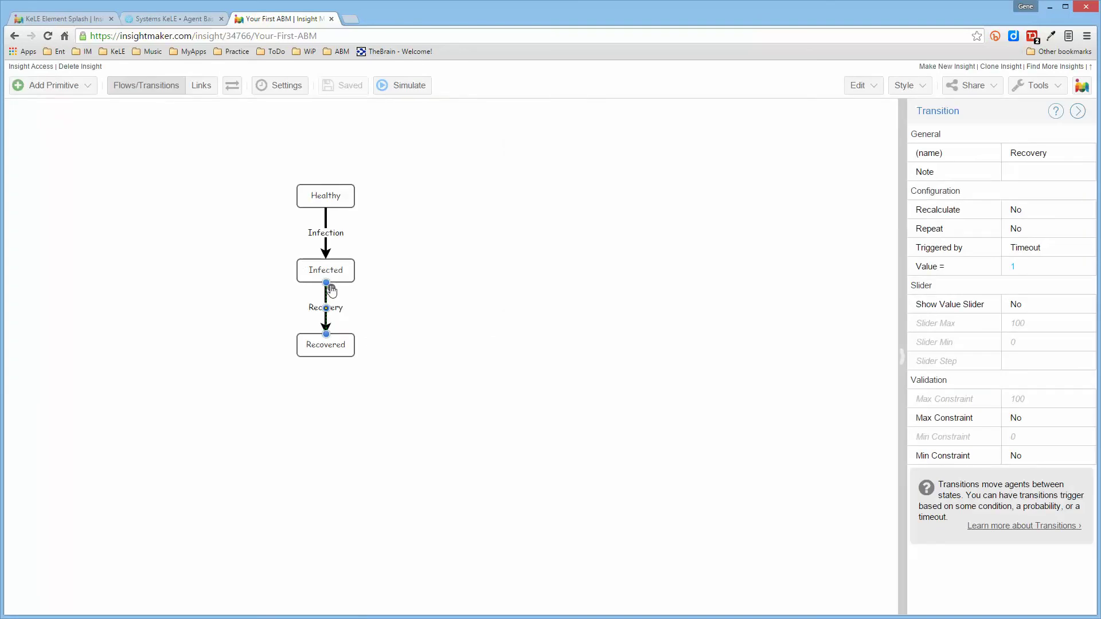
Make the Recovery transition a Probability trigger with a value of .2
{"action": "left_click", "coordinate": [332, 289]}
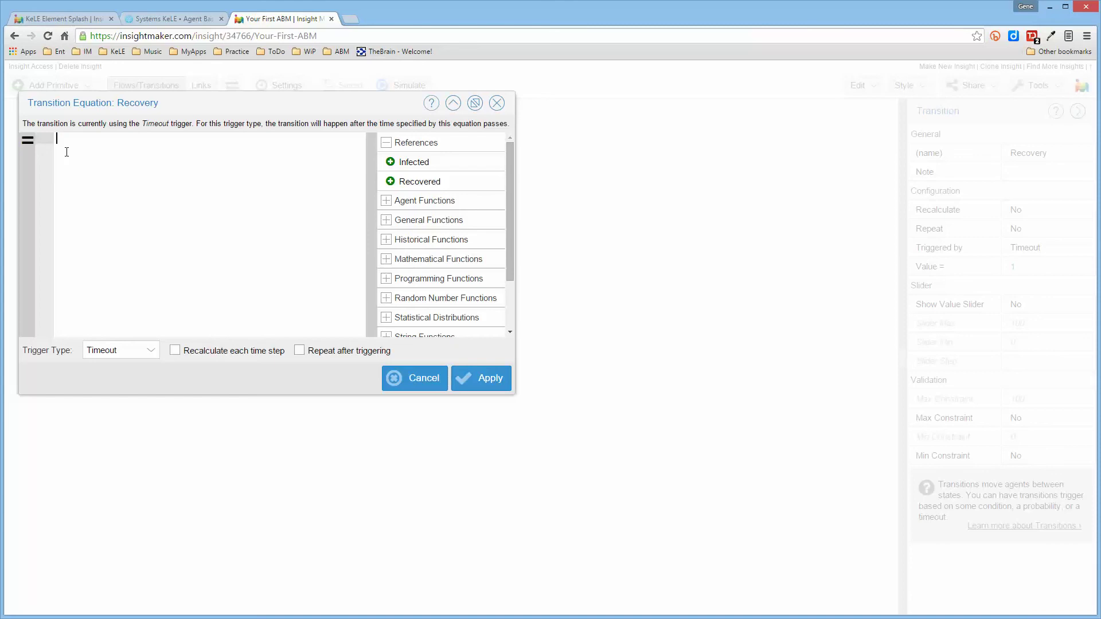
{"action": "type", "text": ".3"}
{"action": "left_click", "coordinate": [491, 380]}
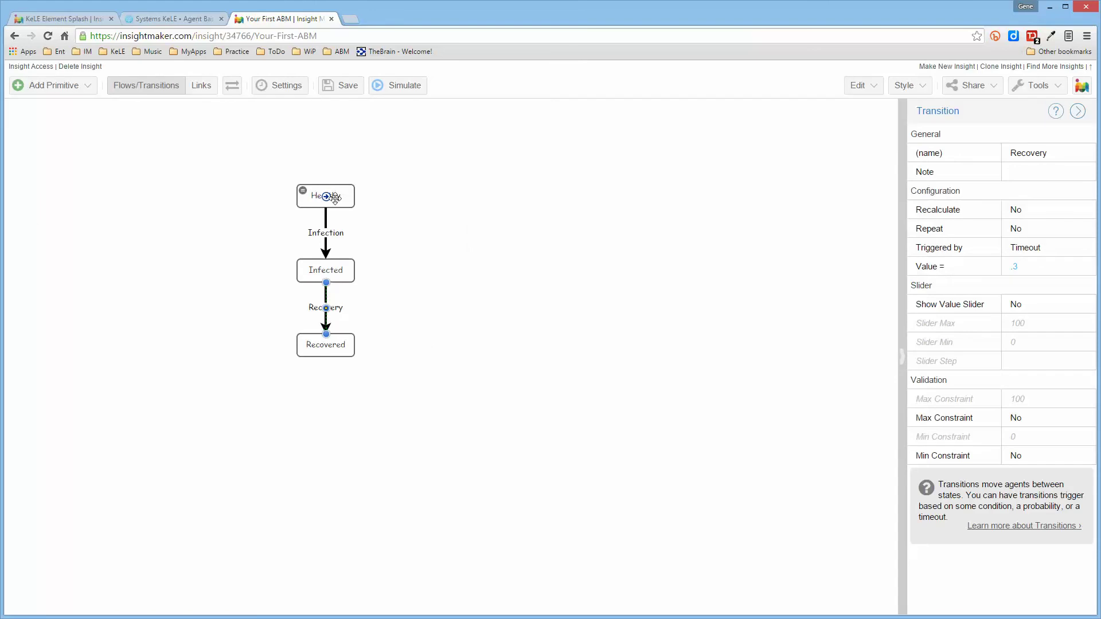
{"action": "left_click", "coordinate": [332, 289]}
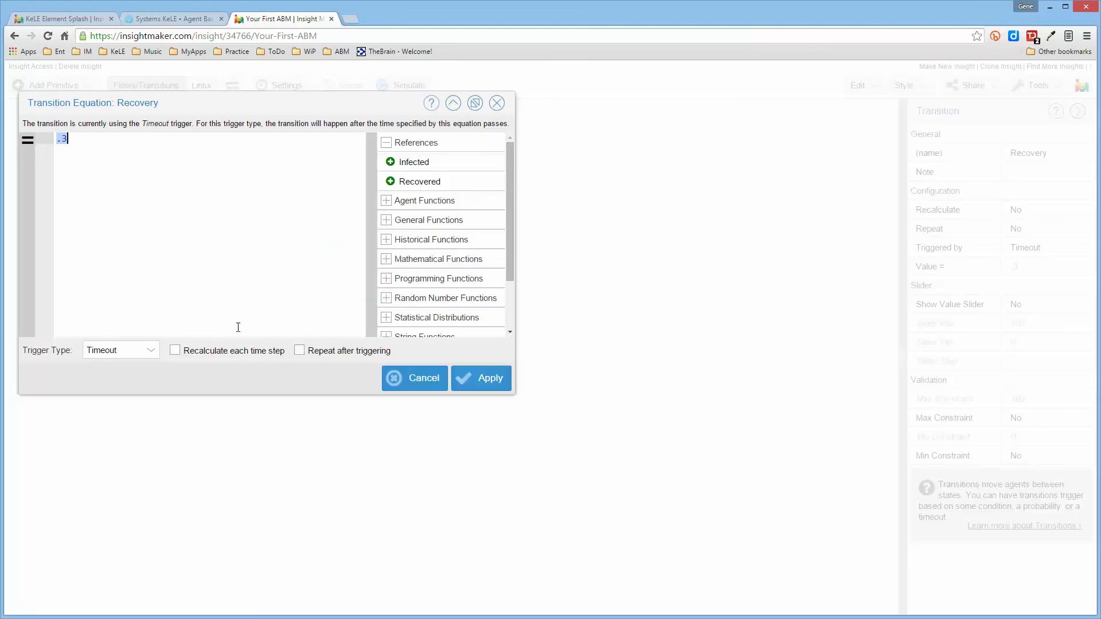
{"action": "left_click", "coordinate": [152, 357]}
{"action": "left_click", "coordinate": [113, 386]}
{"action": "left_click", "coordinate": [89, 139]}
{"action": "mouse_move", "coordinate": [62, 145]}
{"action": "left_mouse_down"}
{"action": "mouse_move", "coordinate": [86, 135]}
{"action": "mouse_move", "coordinate": [46, 141]}
{"action": "left_mouse_up"}
{"action": "type", "text": ".2"}
{"action": "left_click", "coordinate": [488, 378]}
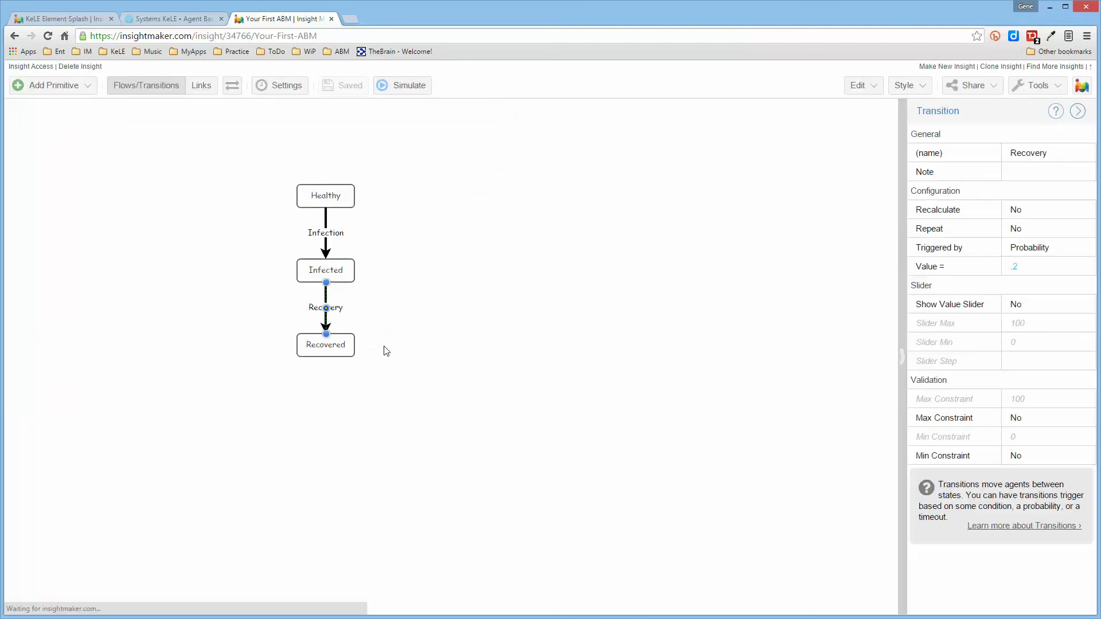
Review the Infection transition's value of 1, apply it, and save the insight
{"action": "left_click", "coordinate": [331, 214]}
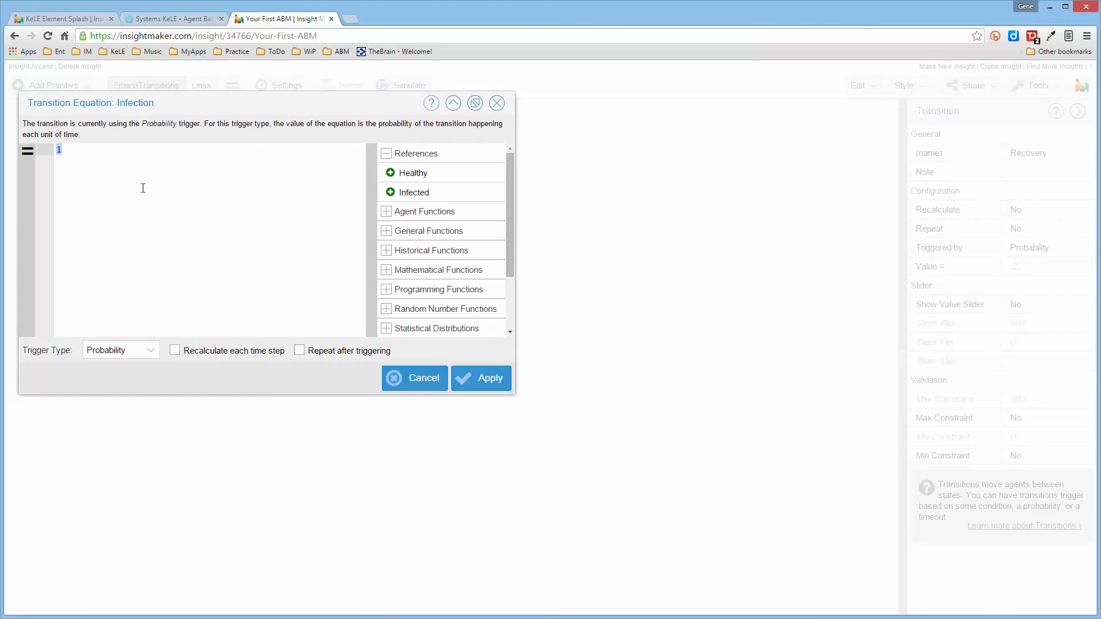
{"action": "left_click", "coordinate": [50, 156]}
{"action": "left_click_drag", "start_coordinate": [64, 150], "coordinate": [55, 149]}
{"action": "left_click", "coordinate": [484, 385]}
{"action": "key", "text": "ctrl+s"}
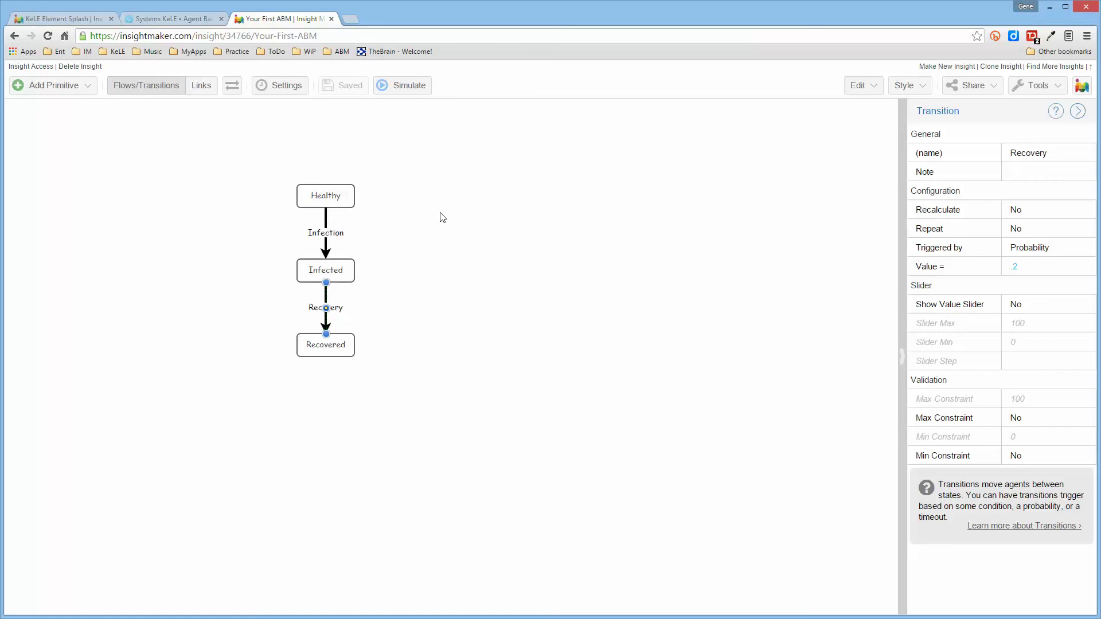
Set the simulation's time units to Days in the time settings
{"action": "left_click", "coordinate": [269, 87]}
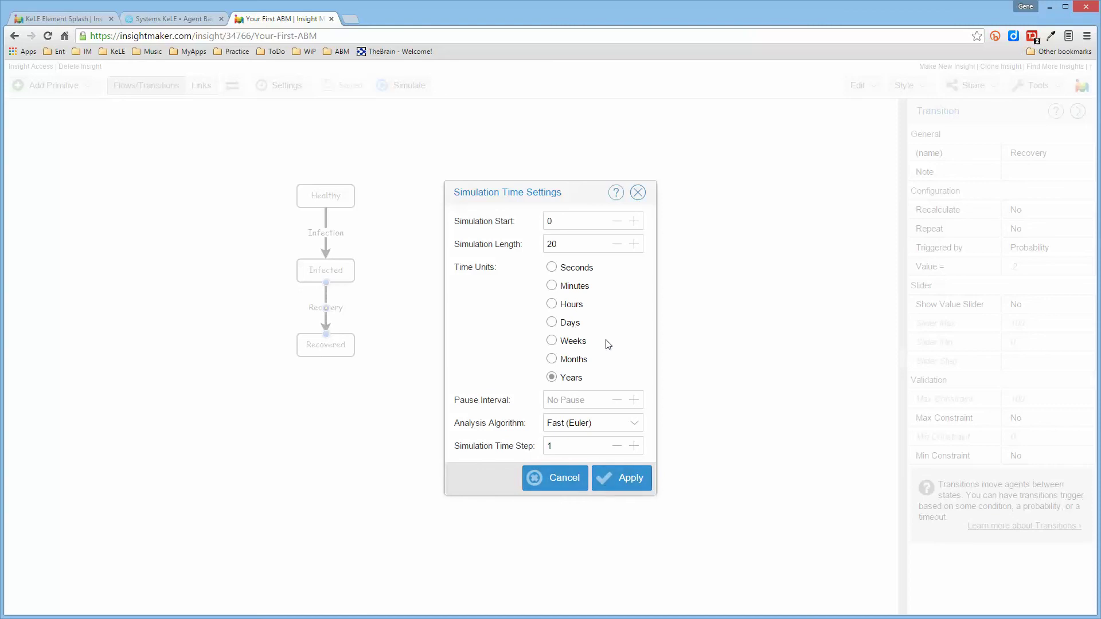
{"action": "left_click", "coordinate": [553, 323]}
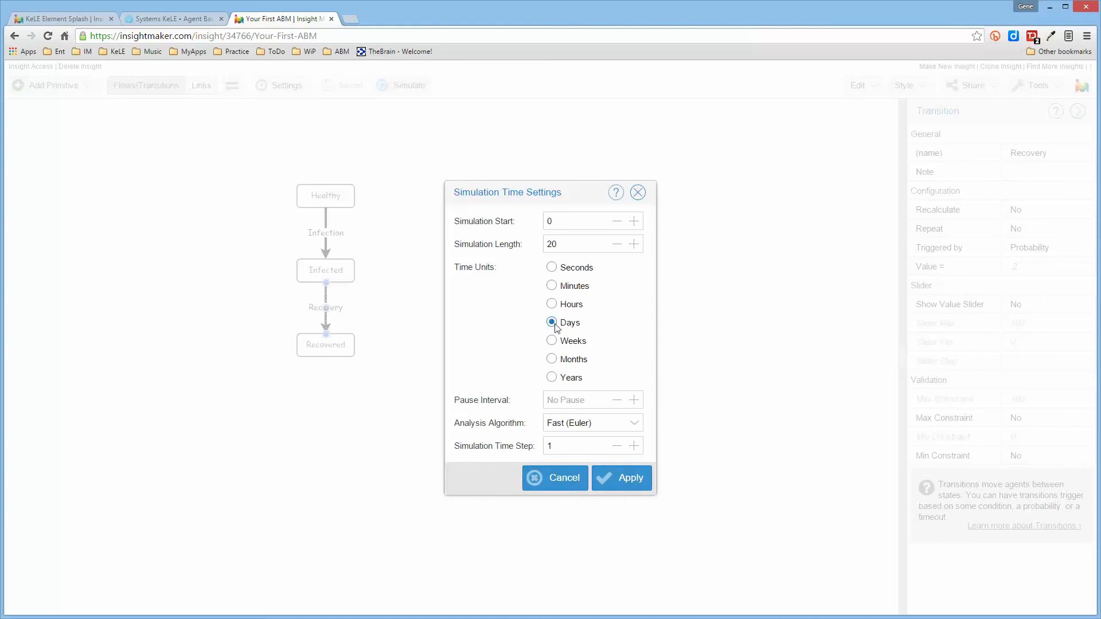
{"action": "left_click", "coordinate": [626, 483]}
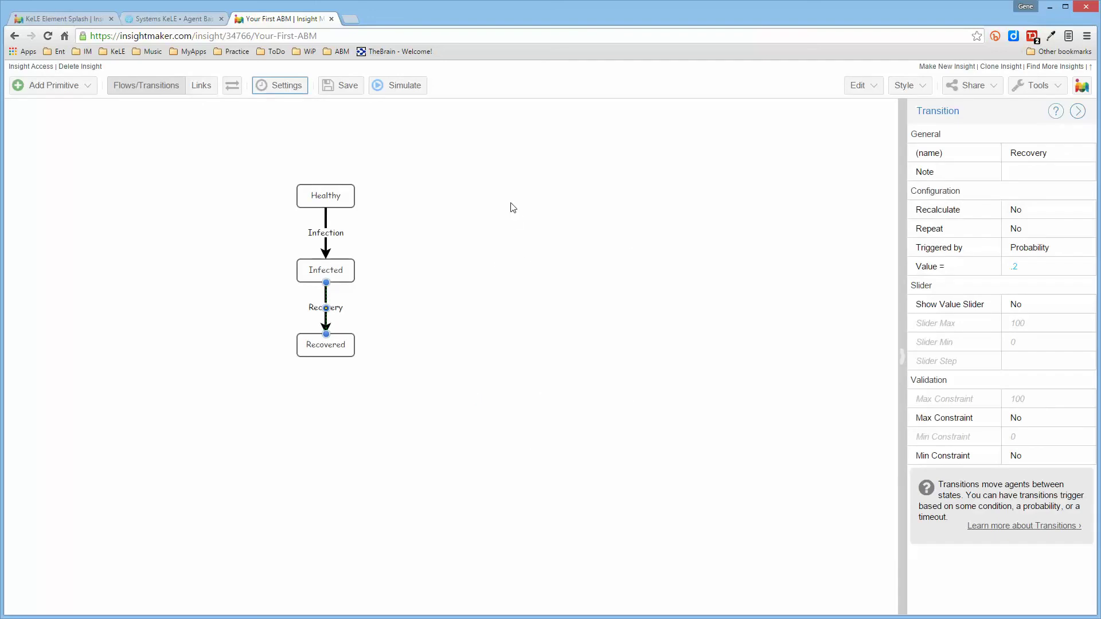
Run the simulation and set the results chart legend position to Automatic
{"action": "left_click", "coordinate": [402, 89]}
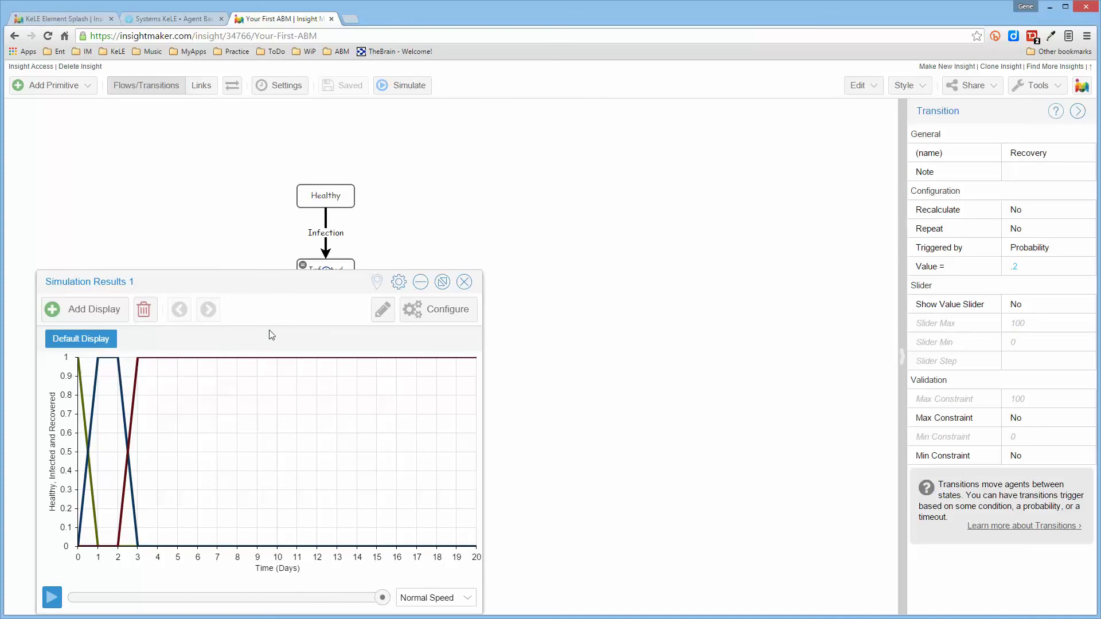
{"action": "left_click", "coordinate": [431, 317]}
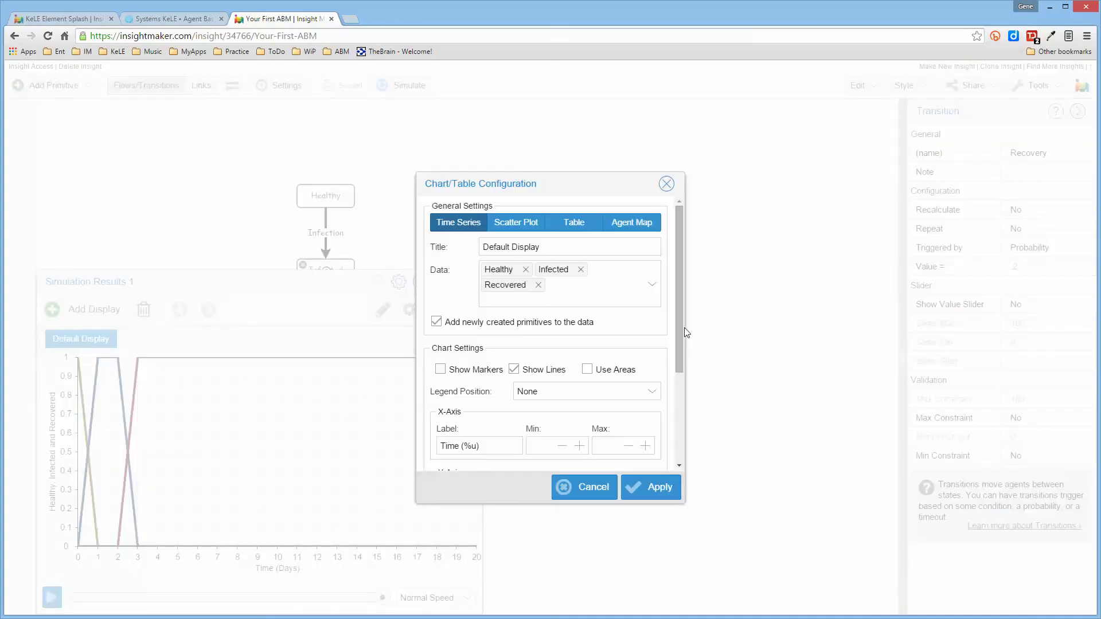
{"action": "left_click_drag", "start_coordinate": [680, 328], "coordinate": [678, 378]}
{"action": "left_click", "coordinate": [610, 314]}
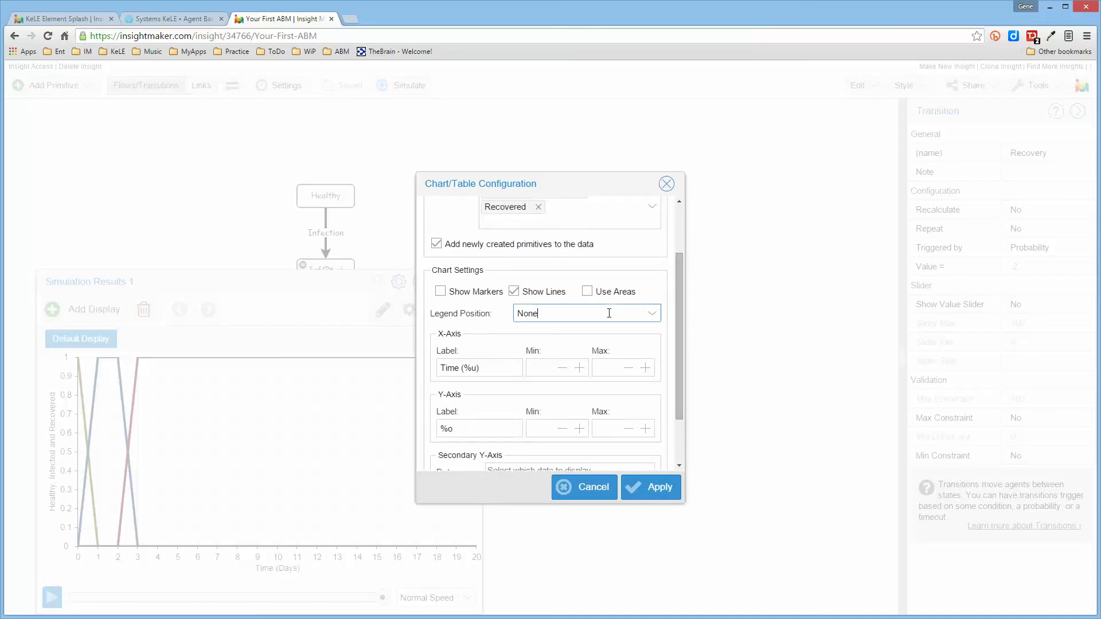
{"action": "left_click", "coordinate": [651, 317]}
{"action": "left_click", "coordinate": [631, 337]}
{"action": "left_click", "coordinate": [657, 491]}
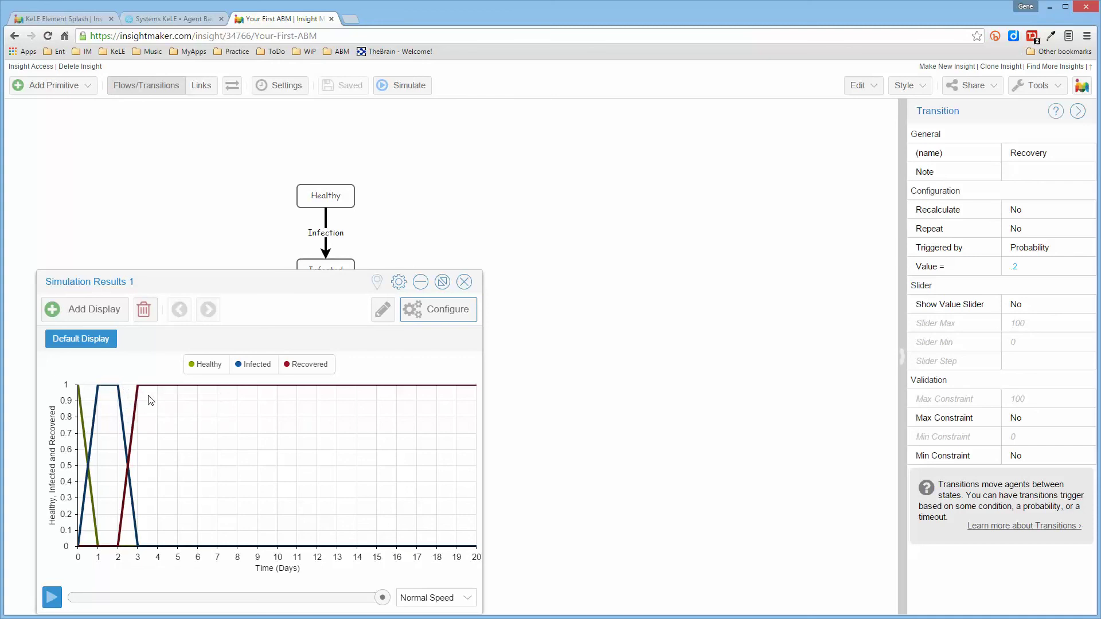
{"action": "left_click_drag", "start_coordinate": [346, 278], "coordinate": [709, 231]}
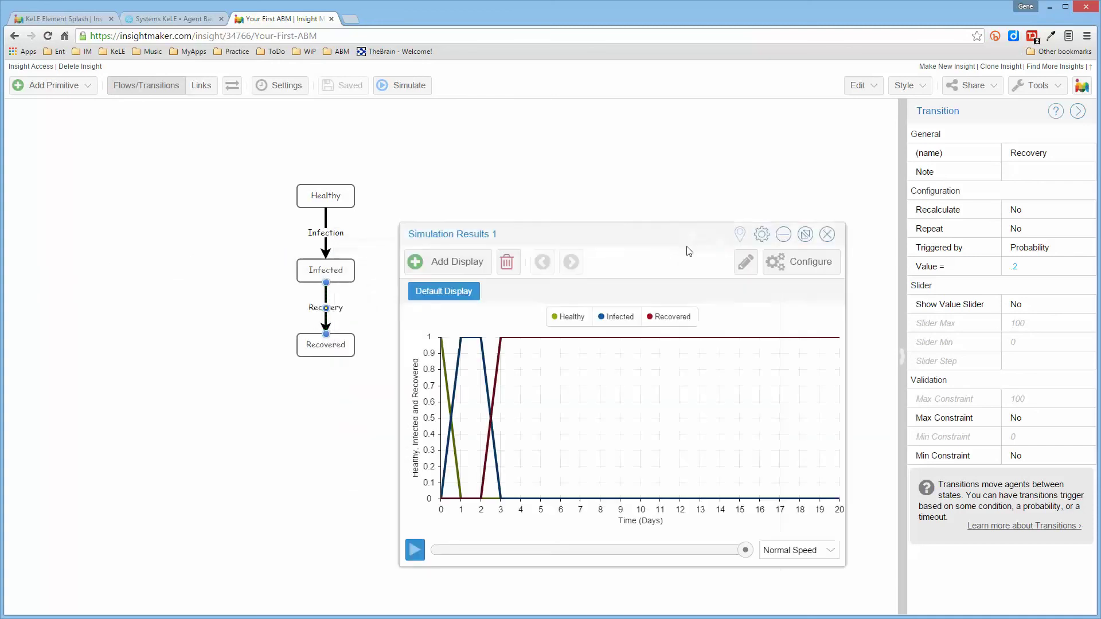
Run the simulation twice more, then close all three results windows
{"action": "left_click", "coordinate": [409, 86]}
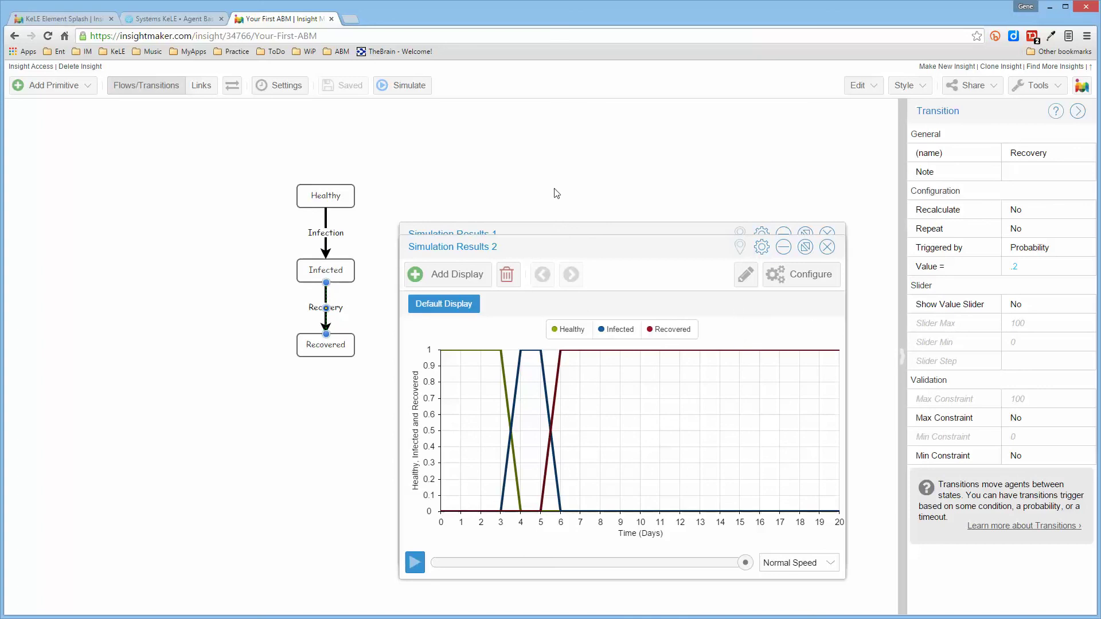
{"action": "left_click", "coordinate": [408, 86]}
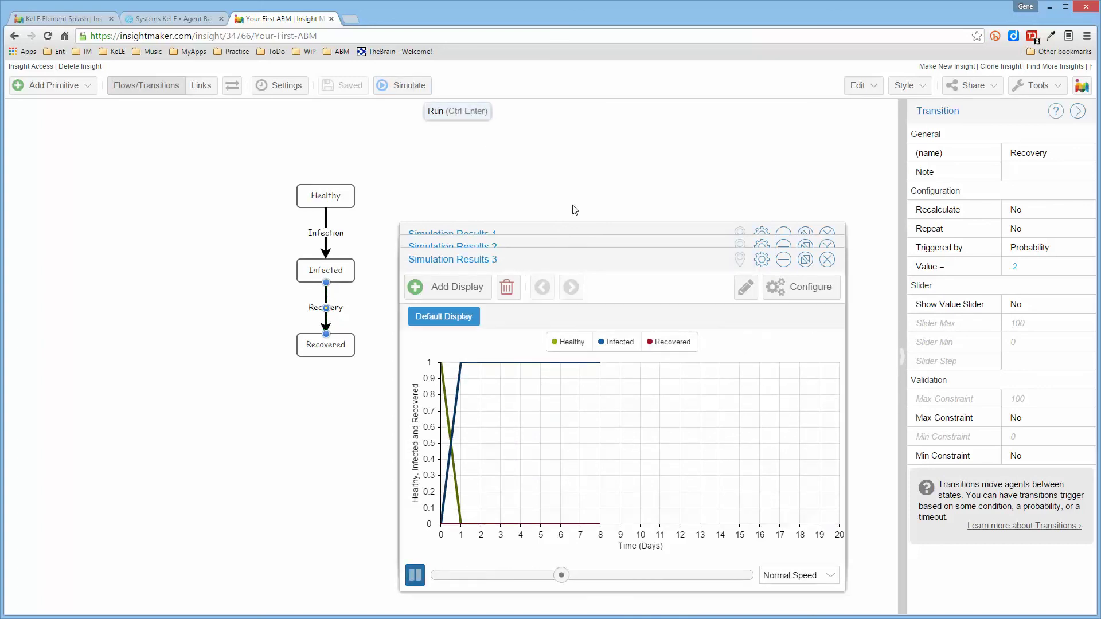
{"action": "left_click", "coordinate": [827, 260]}
{"action": "left_click", "coordinate": [828, 247]}
{"action": "left_click", "coordinate": [829, 234]}
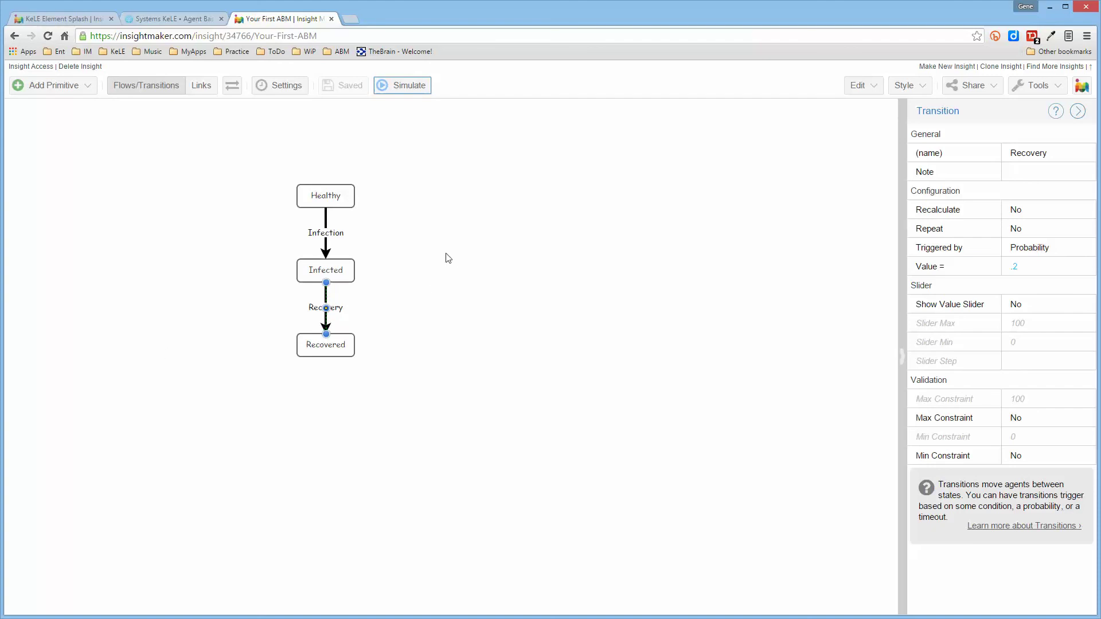
Deselect the Recovery transition by box-selecting an empty area of the canvas
{"action": "left_click_drag", "start_coordinate": [439, 260], "coordinate": [463, 294]}
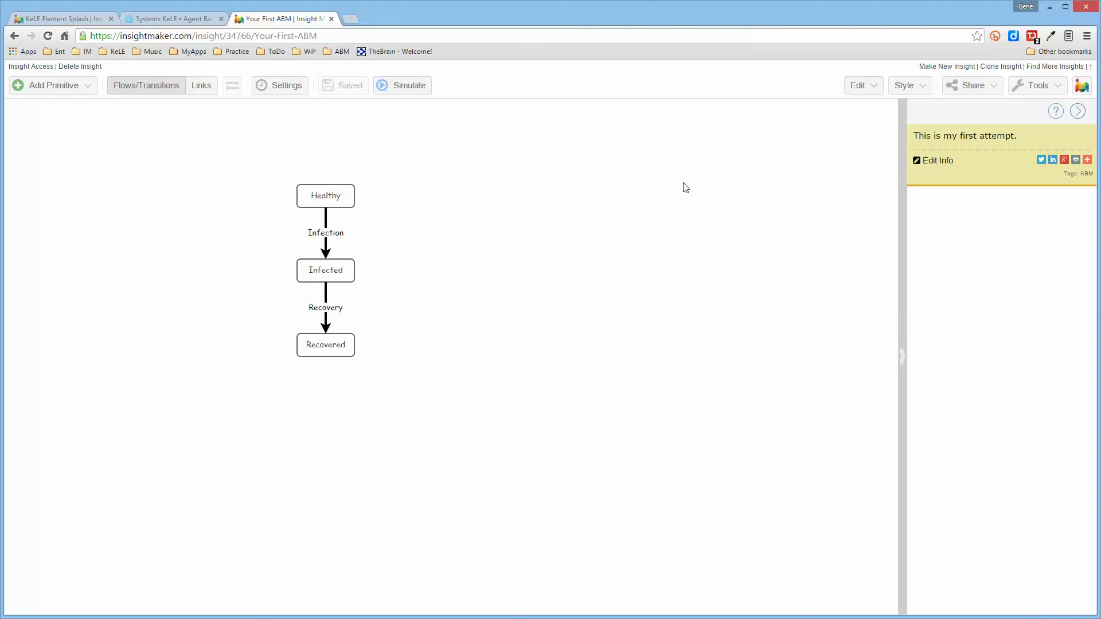